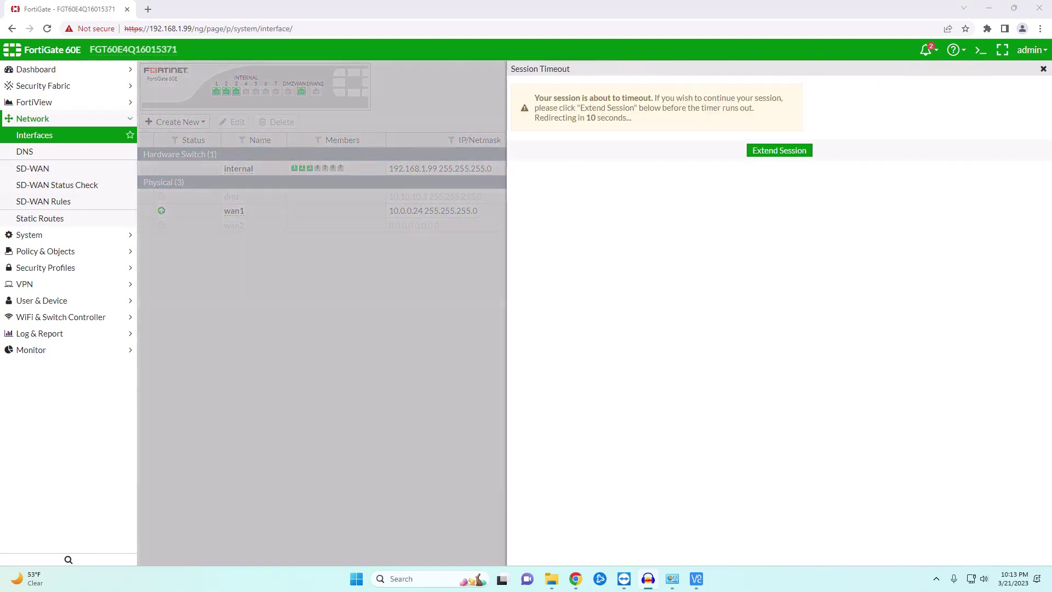
# - Extend the admin session so the Network > Interfaces page stays logged in
pyautogui.click(766, 154)
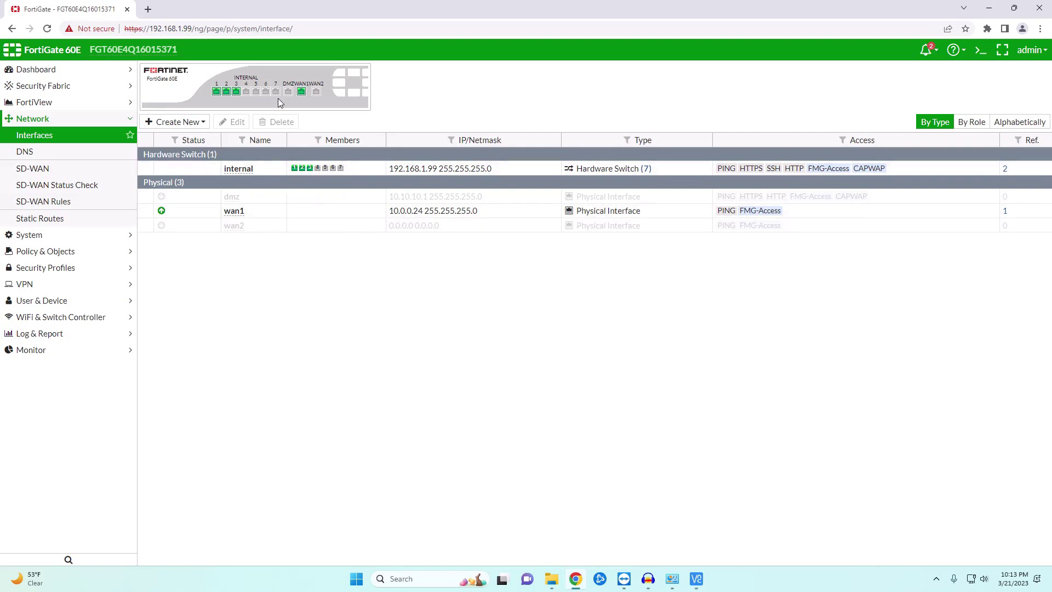
# - Remove internal2 through internal7 from the internal switch, leaving only internal1
pyautogui.doubleClick(270, 170)
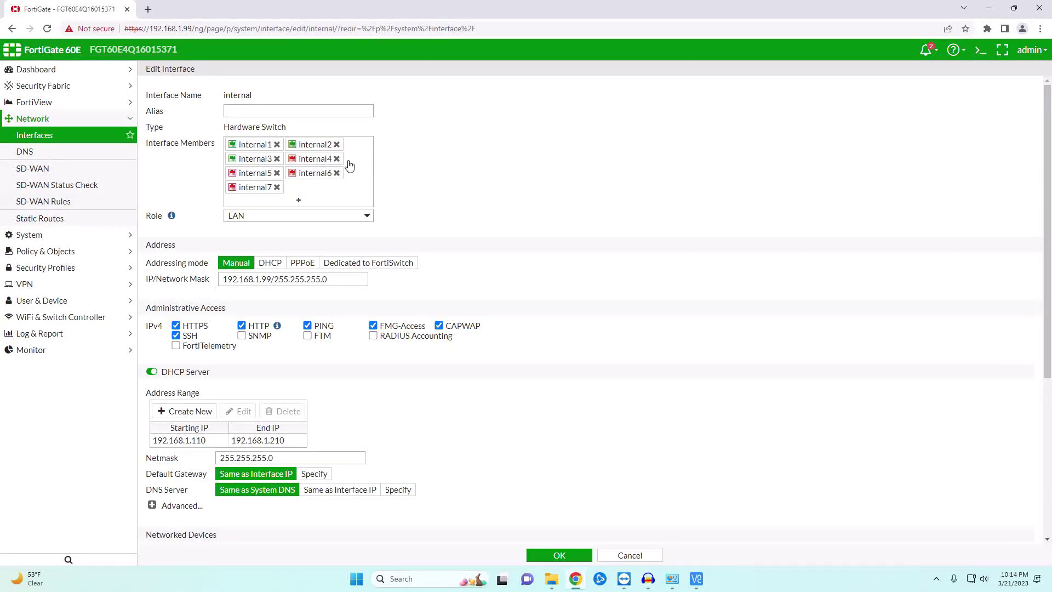
pyautogui.click(337, 144)
pyautogui.click(337, 144)
pyautogui.click(336, 144)
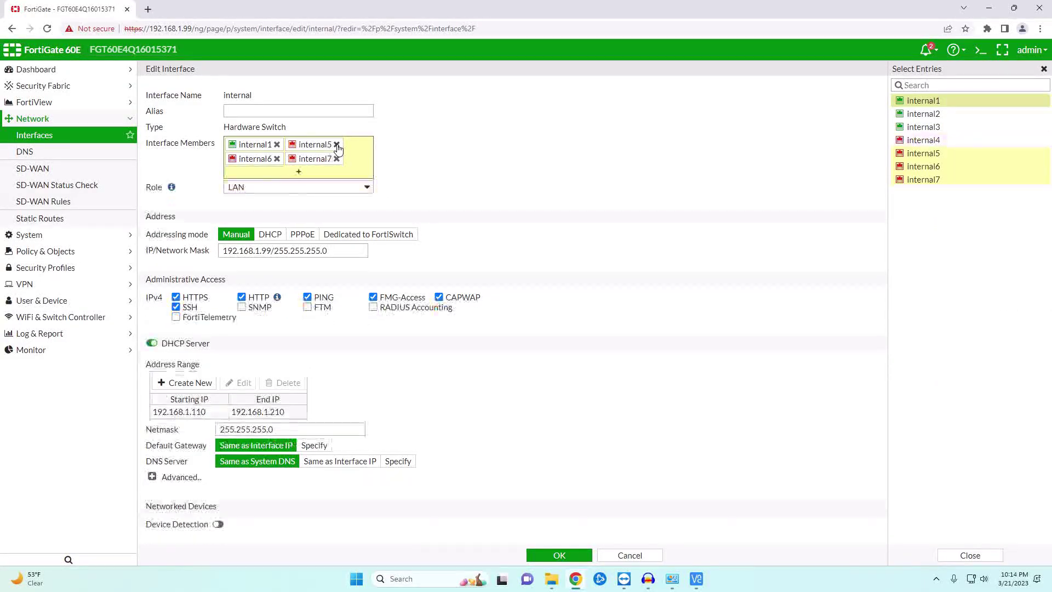
pyautogui.click(337, 144)
pyautogui.click(337, 144)
pyautogui.click(337, 144)
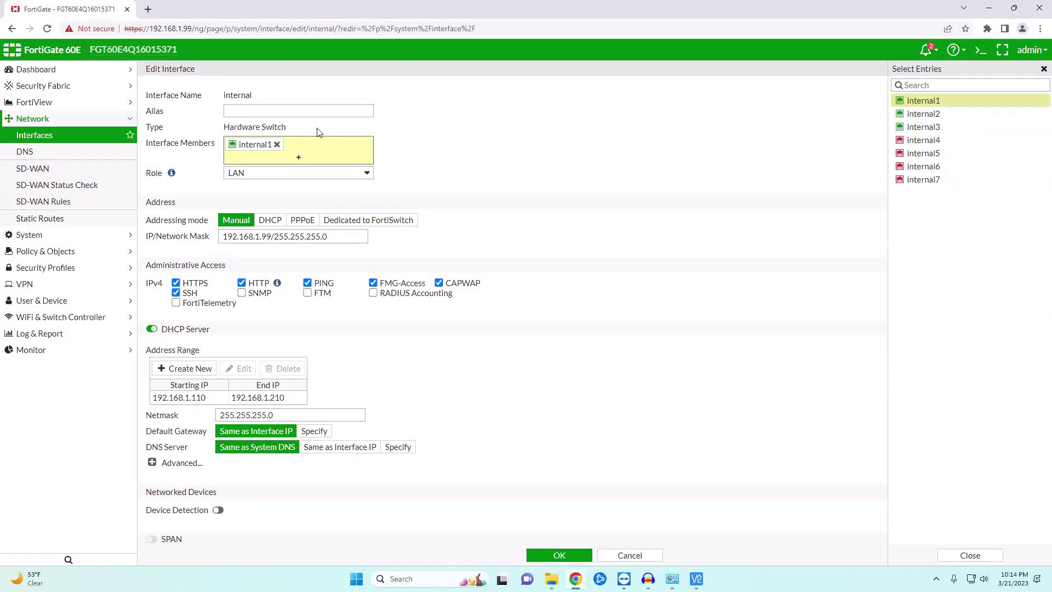
# - Give the internal interface alias Main Switch and IP/Network Mask 10.1.1.1/24
pyautogui.click(282, 110)
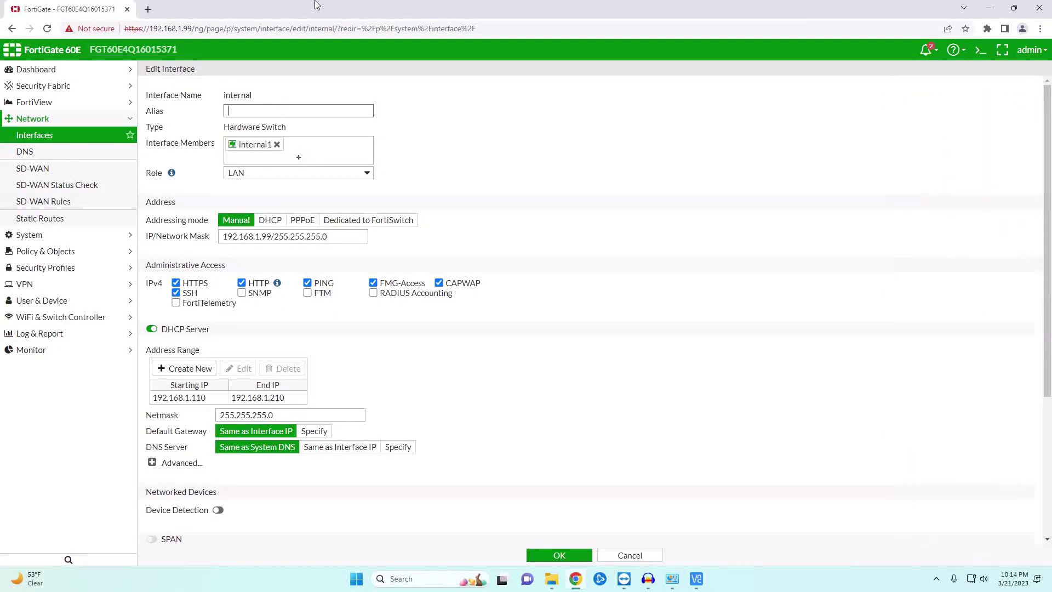
pyautogui.write('Main Switch')
pyautogui.moveTo(334, 235); pyautogui.dragTo(158, 225)
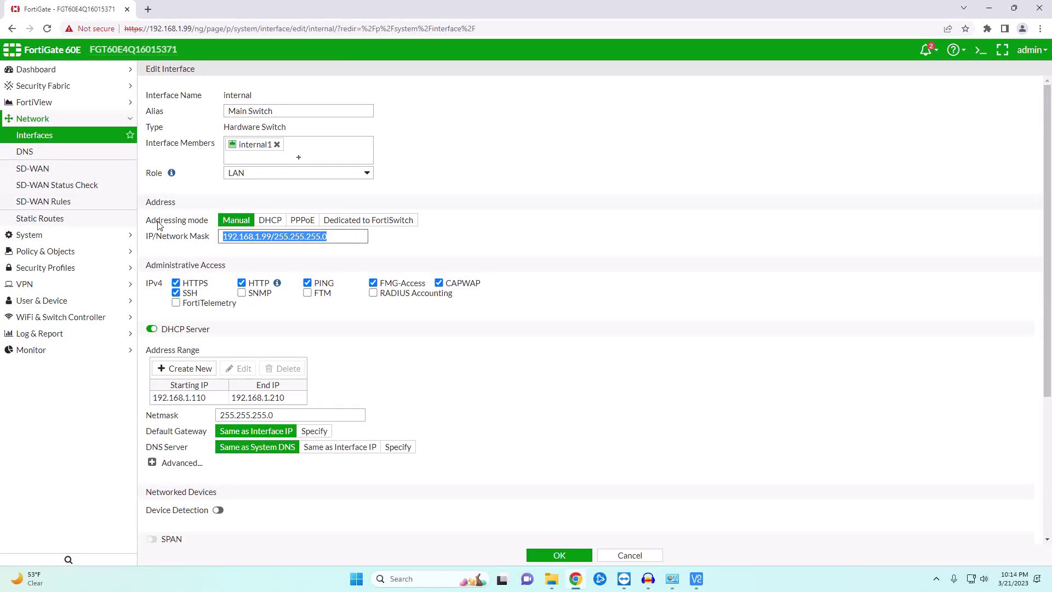
pyautogui.write('10.1.1.1')
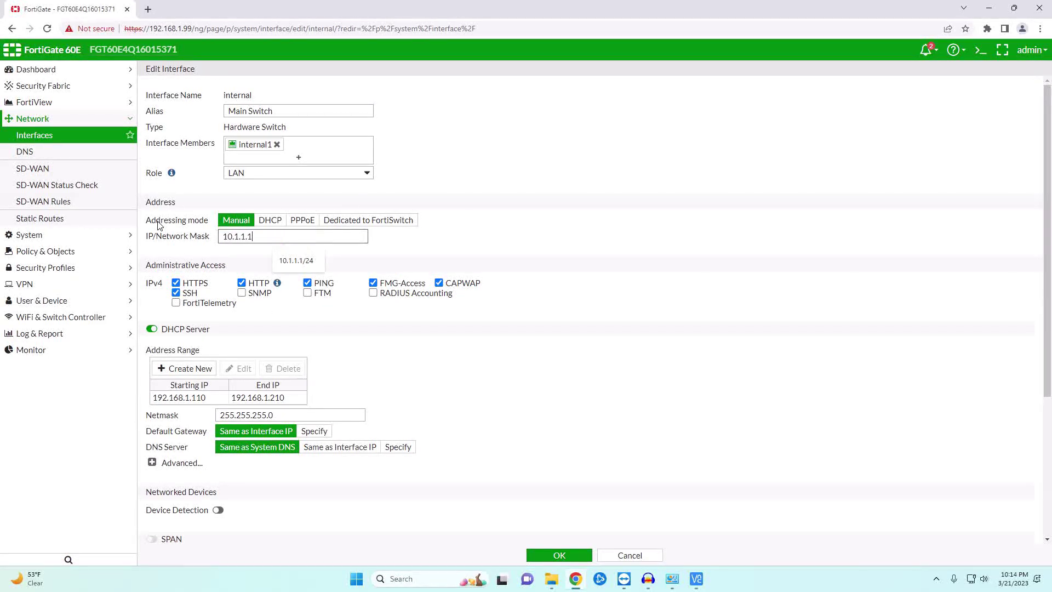
pyautogui.write('/24')
pyautogui.click(213, 402)
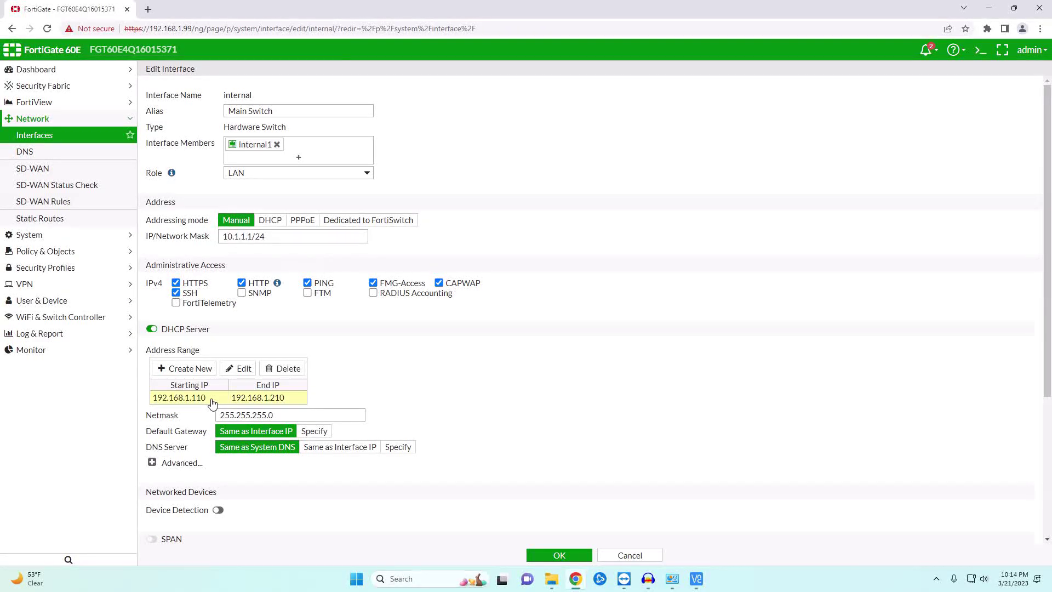
# - Delete the old 192.168.1.110–192.168.1.210 DHCP range and add 10.1.1.2–10.1.1.254
pyautogui.click(281, 368)
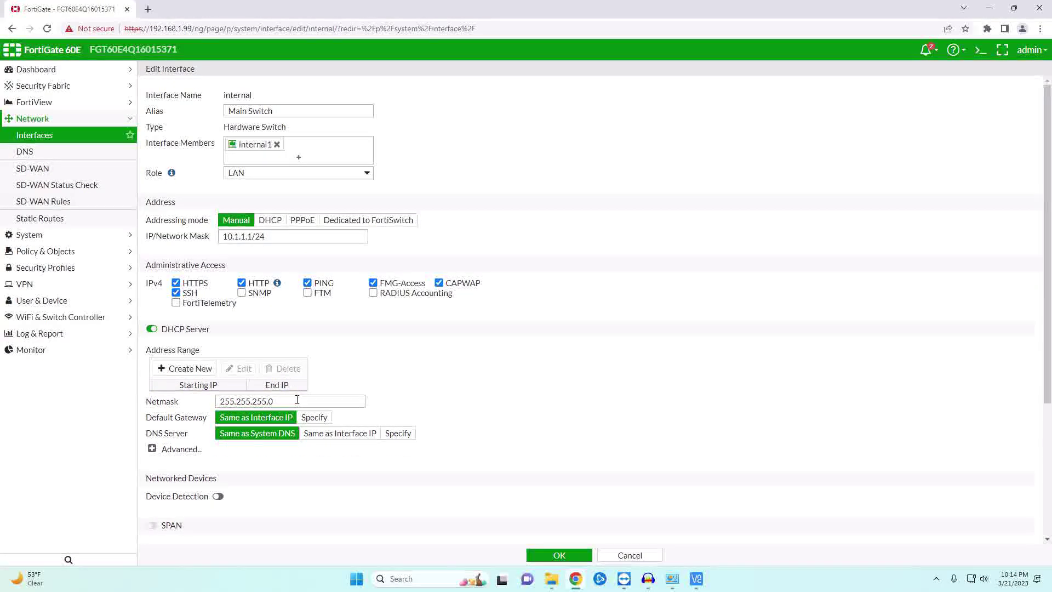
pyautogui.click(189, 369)
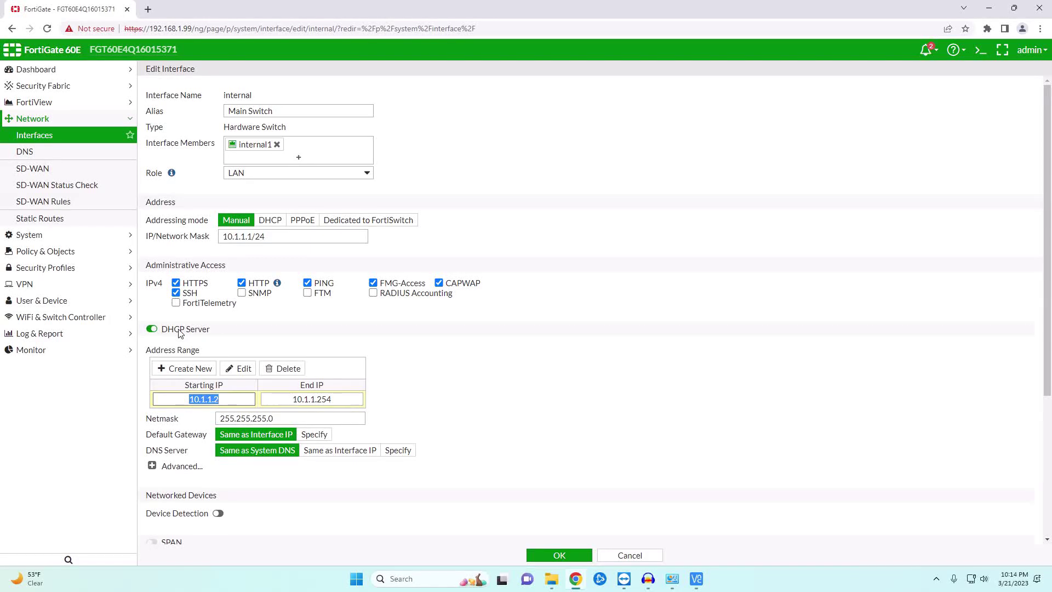
pyautogui.scroll(-4, 576, 423)
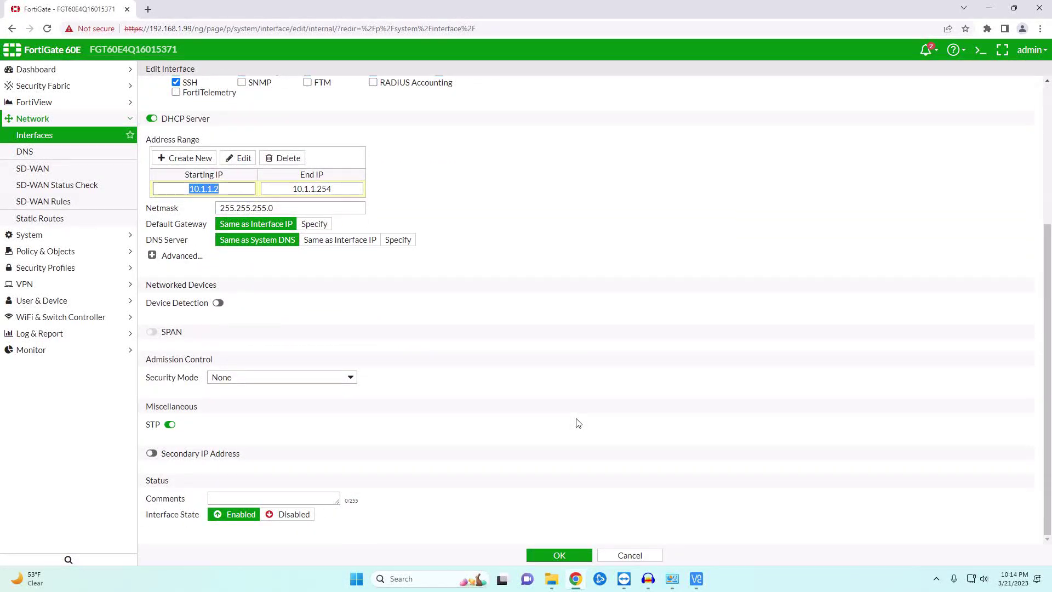
# - Apply the interface changes and reload the FortiGate GUI at 10.1.1.1
pyautogui.click(566, 557)
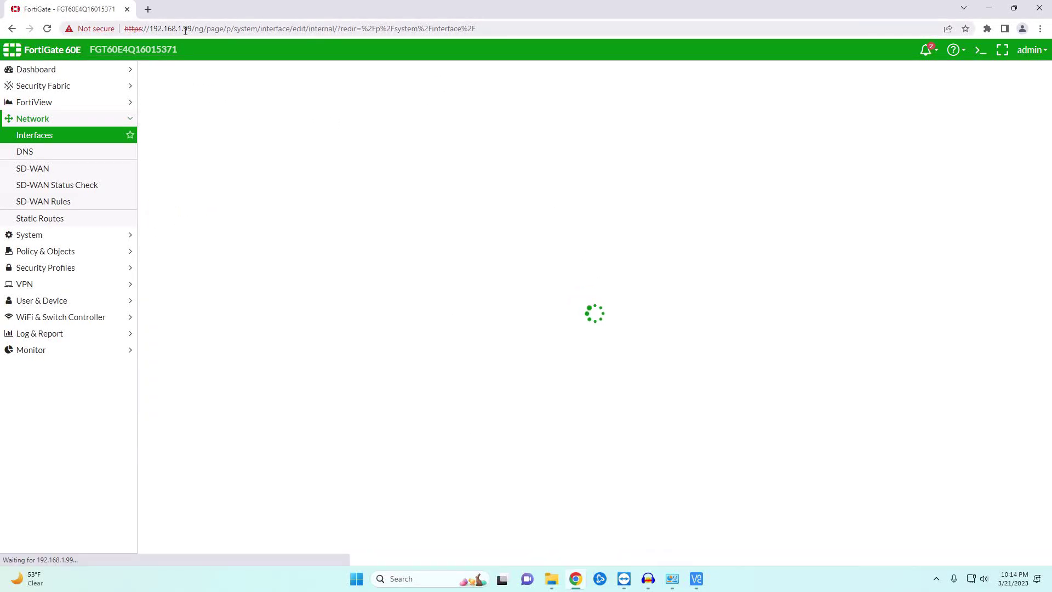
pyautogui.moveTo(482, 29); pyautogui.dragTo(117, 29)
pyautogui.write('10.1.1.1')
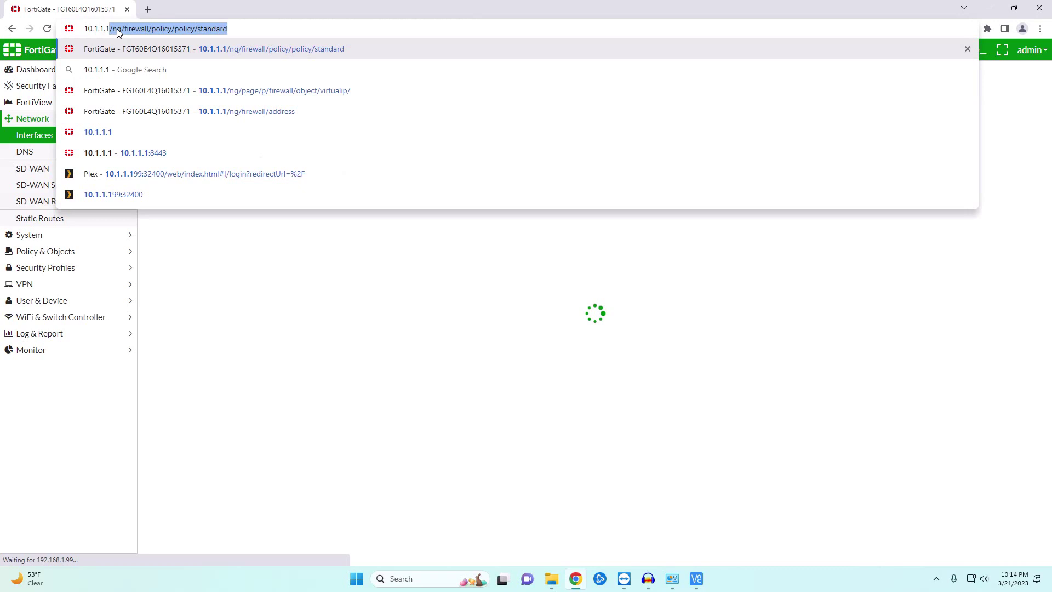
pyautogui.press('Delete')
pyautogui.press('Return')
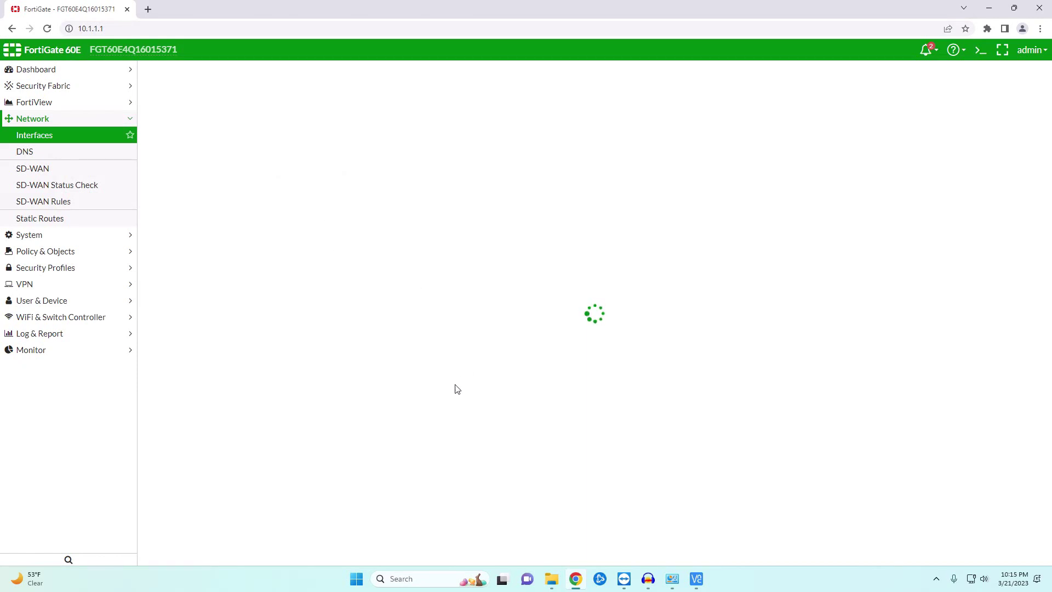
pyautogui.click(415, 581)
# - Run ipconfig /release then ipconfig /renew so the PC gets 10.1.1.2 via gateway 10.1.1.1
pyautogui.click(430, 230)
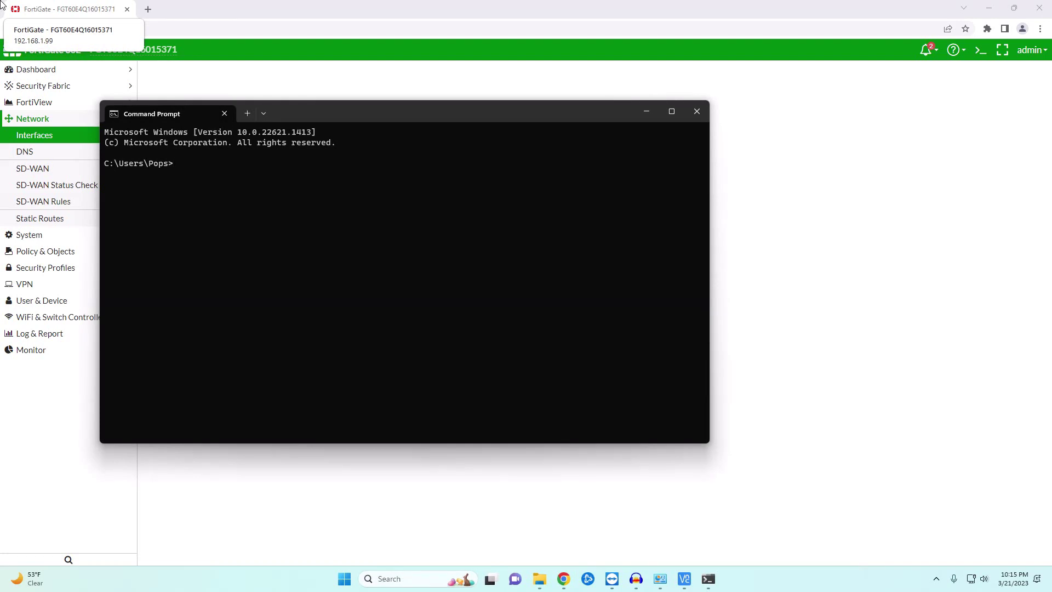
pyautogui.write('ipconfig /release')
pyautogui.press('Return')
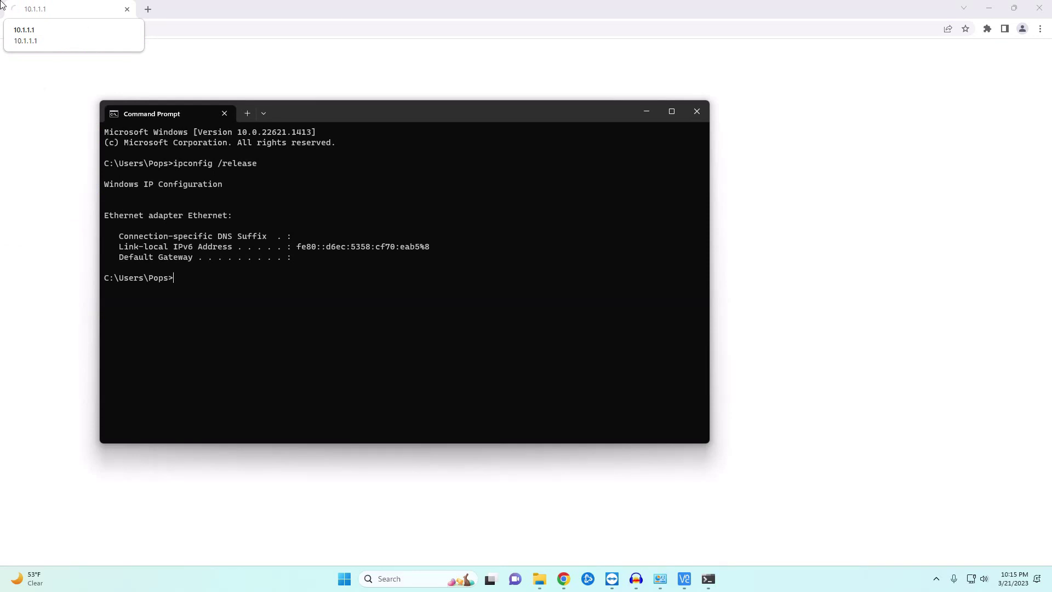
pyautogui.press('Up')
pyautogui.press('BackSpace')
pyautogui.press('BackSpace')
pyautogui.press('BackSpace')
pyautogui.press('BackSpace')
pyautogui.press('BackSpace')
pyautogui.write('new')
pyautogui.press('Return')
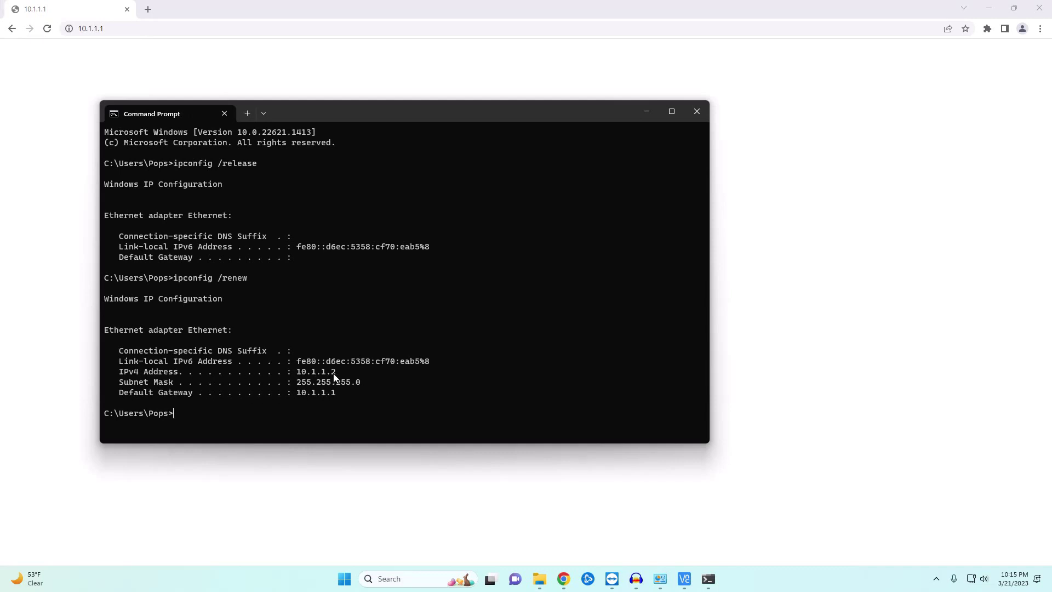
# - Log back in at 10.1.1.1 as admin with the account password
pyautogui.click(697, 111)
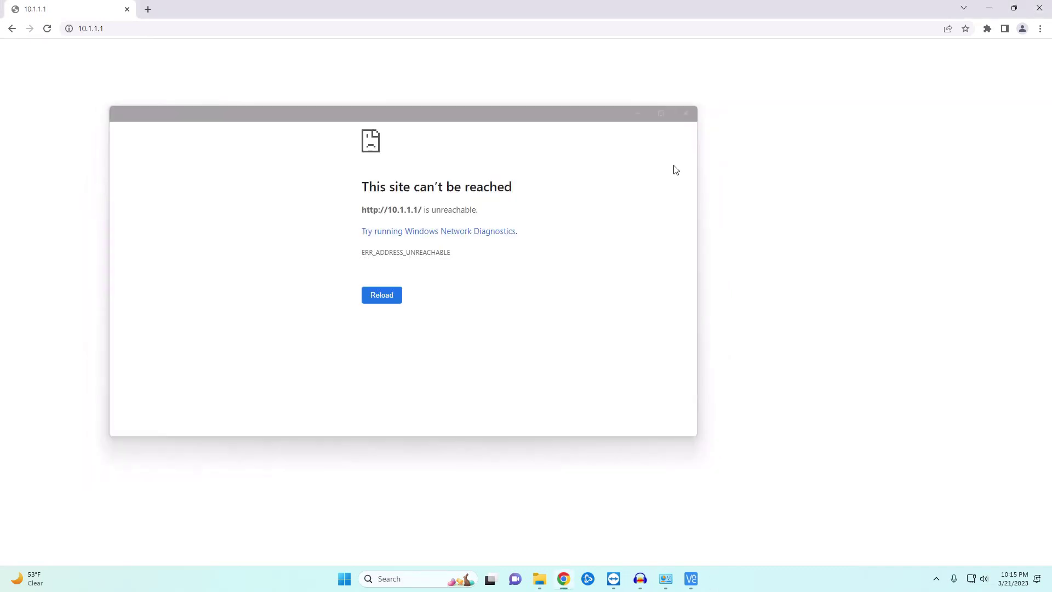
pyautogui.click(111, 30)
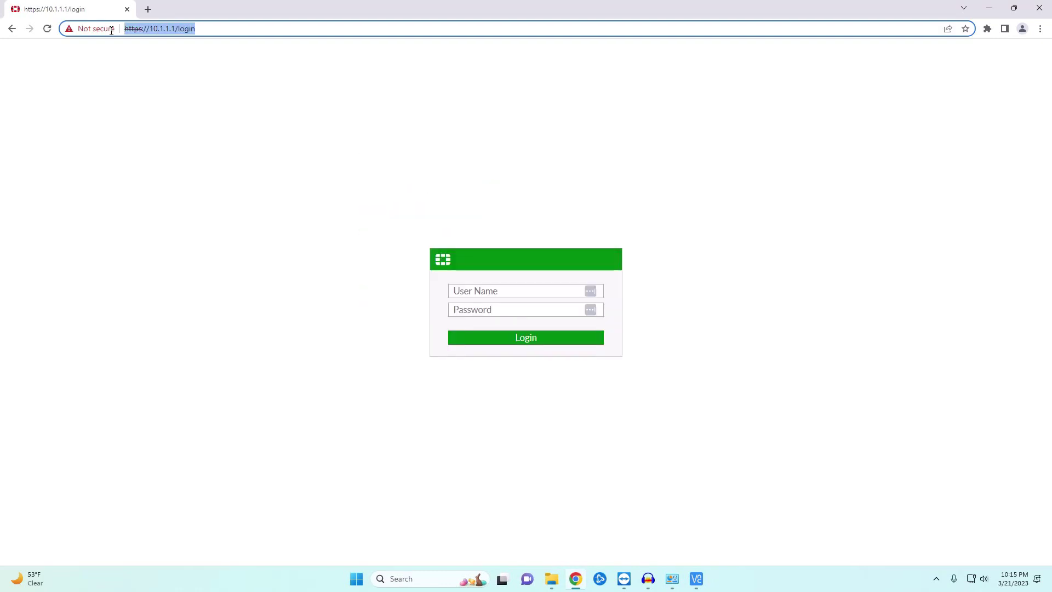
pyautogui.click(460, 291)
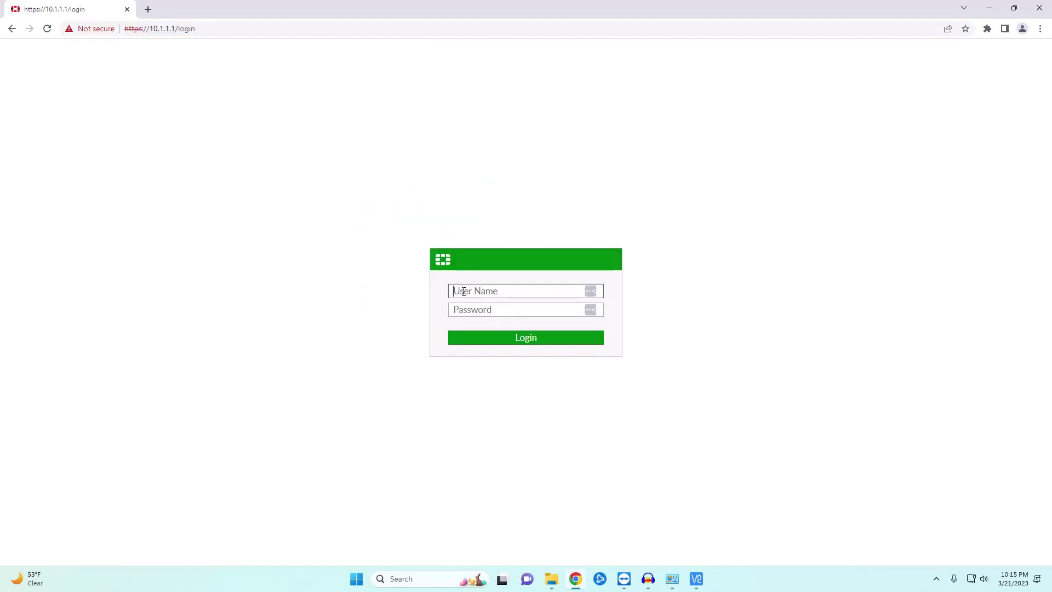
pyautogui.write('admin')
pyautogui.press('Tab')
pyautogui.write('*********')
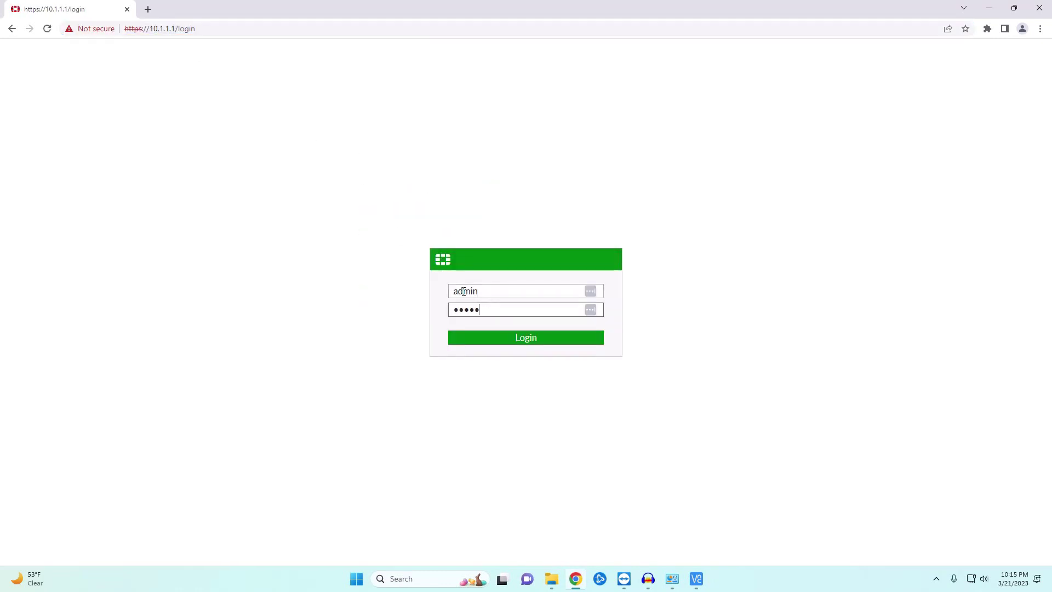
pyautogui.press('Return')
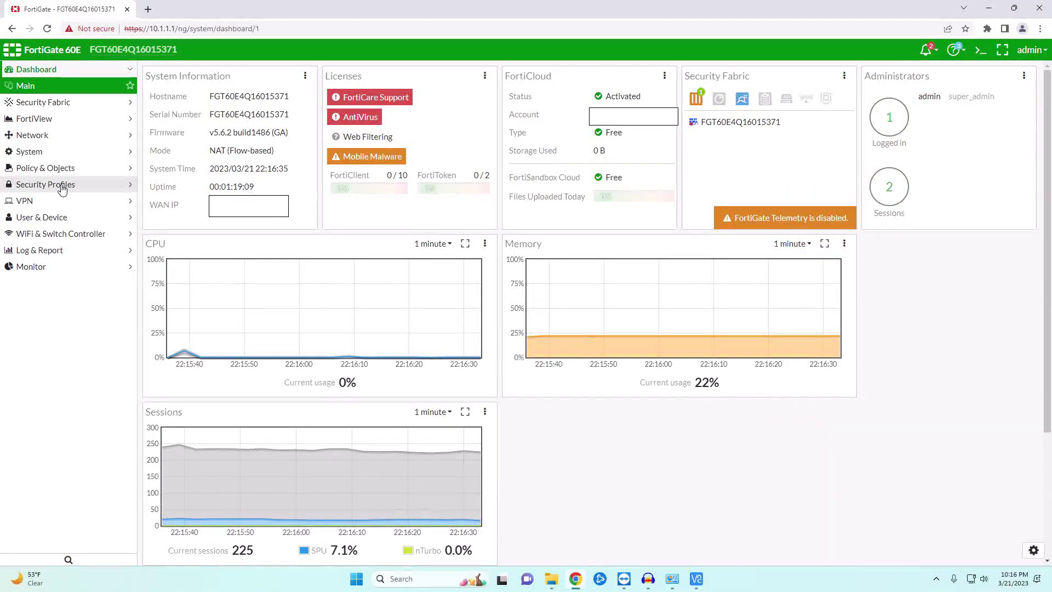
# - Create a Plex virtual IP mapping external 10.0.0.24 to internal 10.1.1.199
pyautogui.click(82, 169)
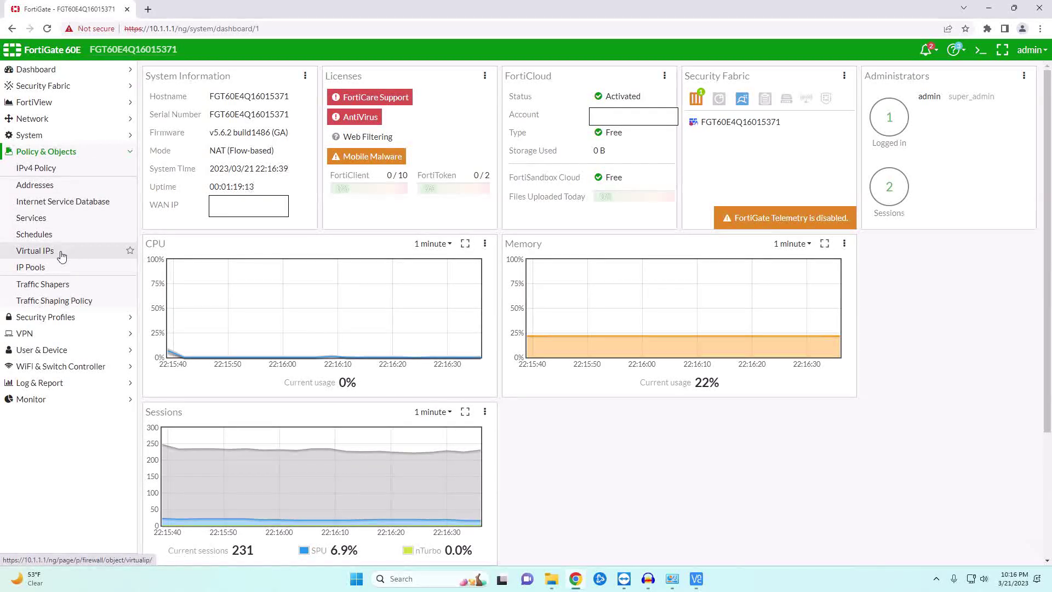
pyautogui.click(62, 254)
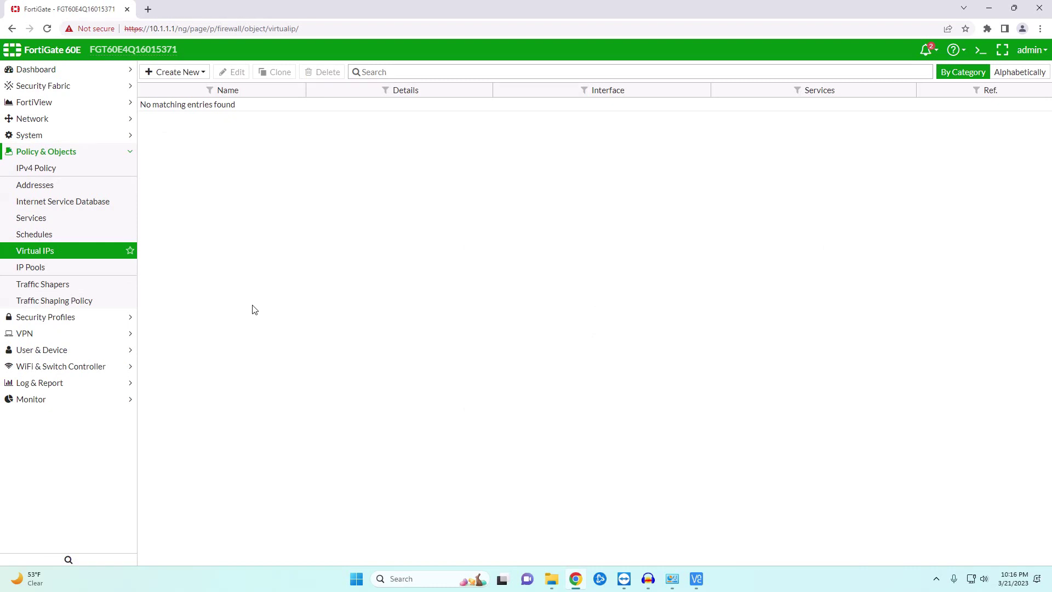
pyautogui.click(183, 74)
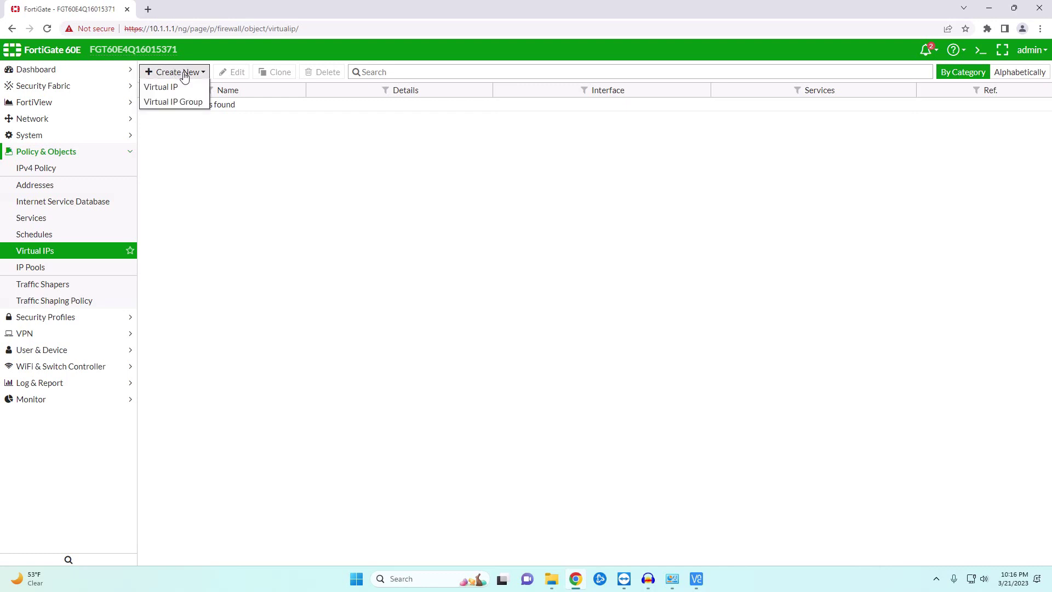
pyautogui.click(161, 87)
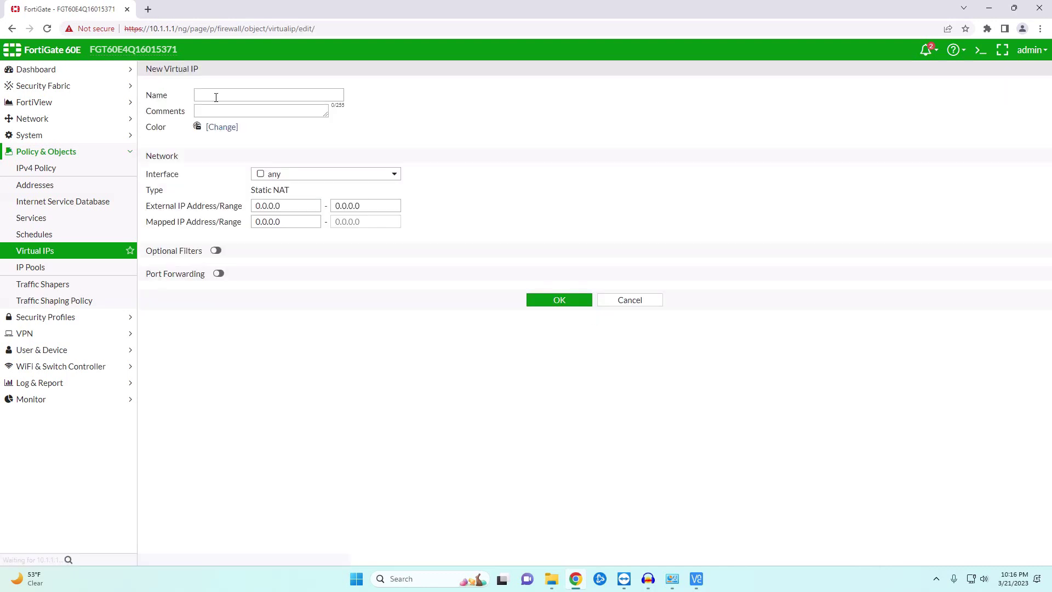
pyautogui.click(218, 97)
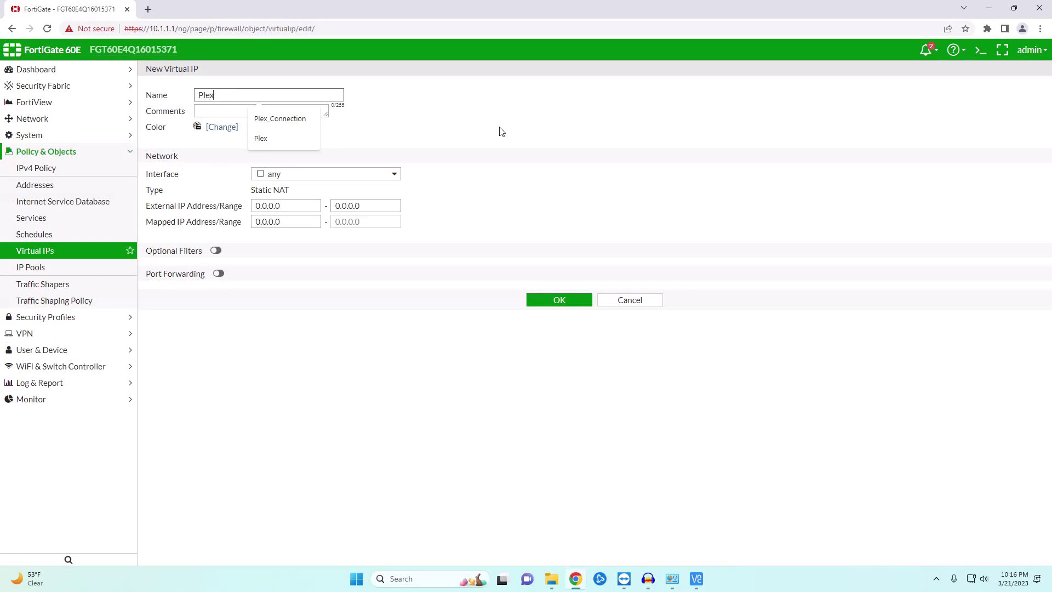
pyautogui.click(291, 205)
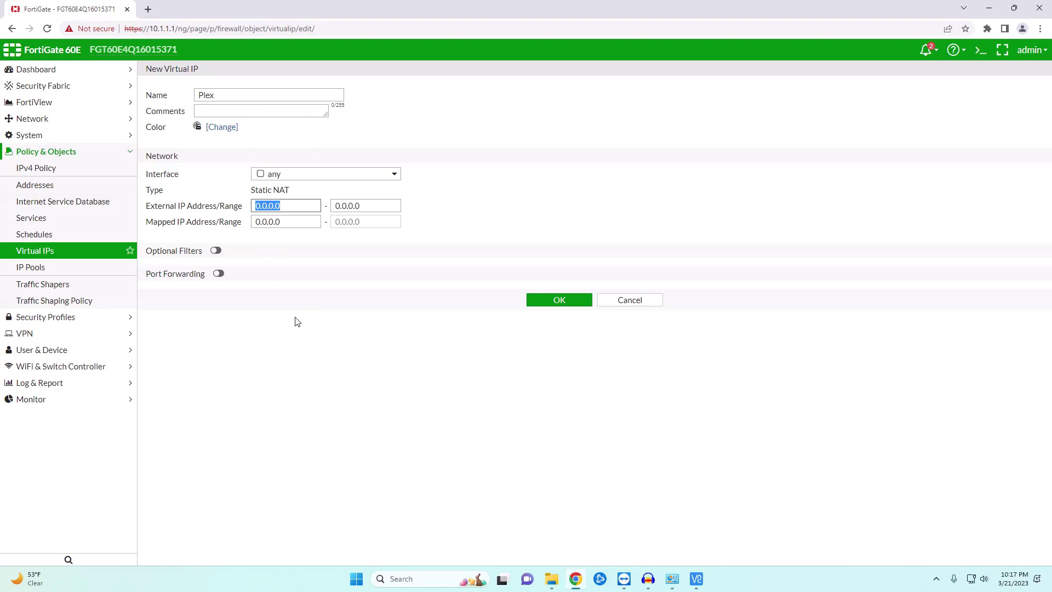
pyautogui.write('10.')
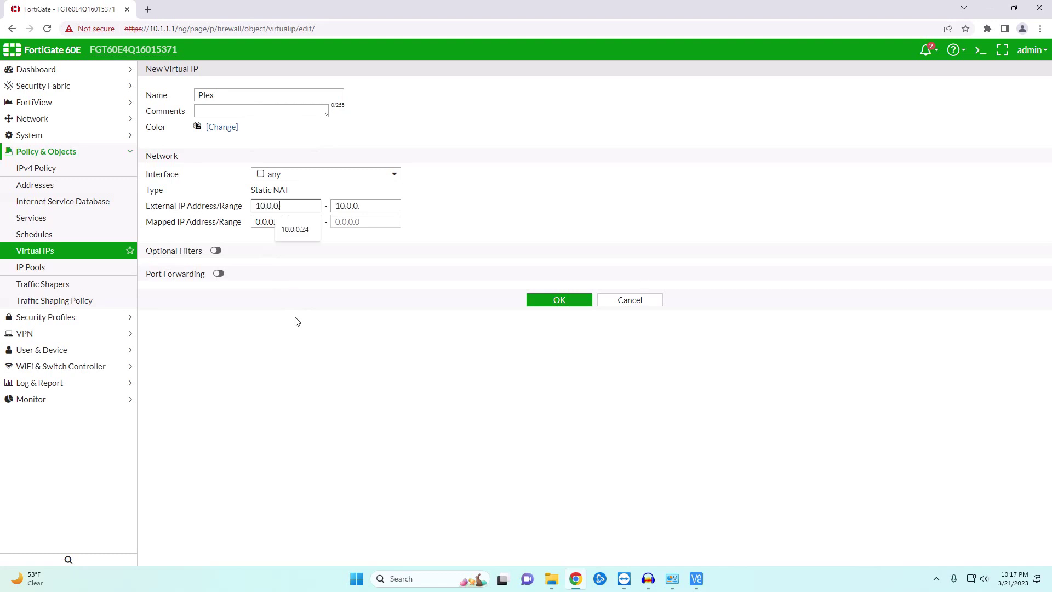
pyautogui.write('0.0.24')
pyautogui.press('Tab')
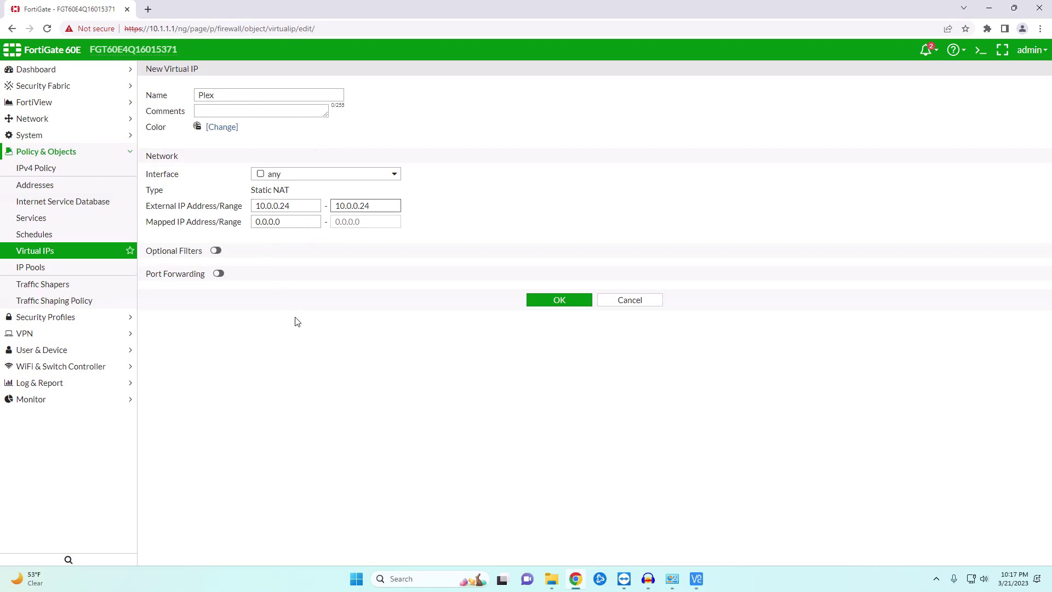
pyautogui.press('Tab')
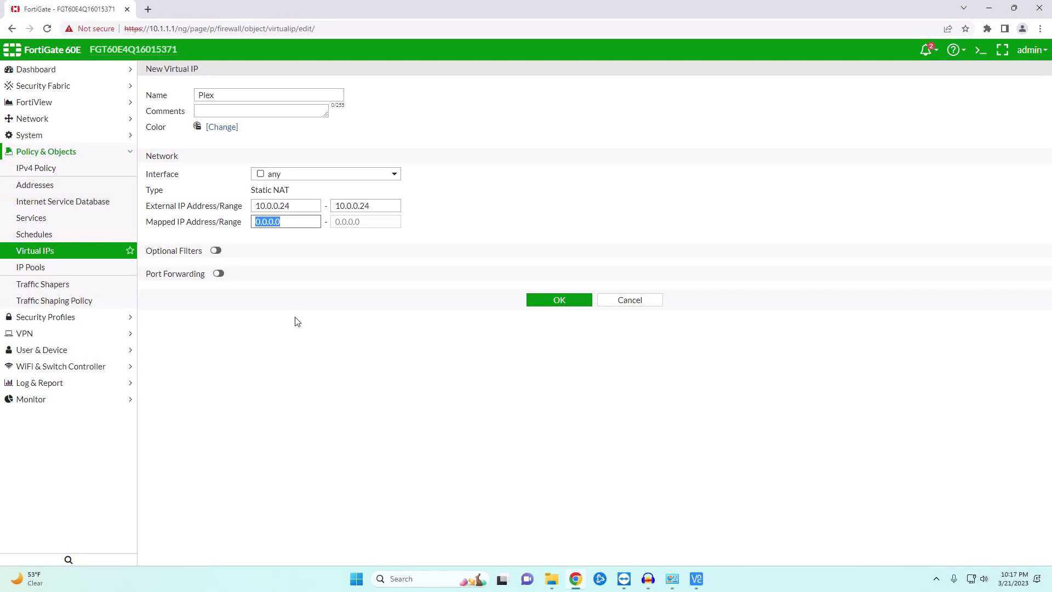
pyautogui.write('10.1.1')
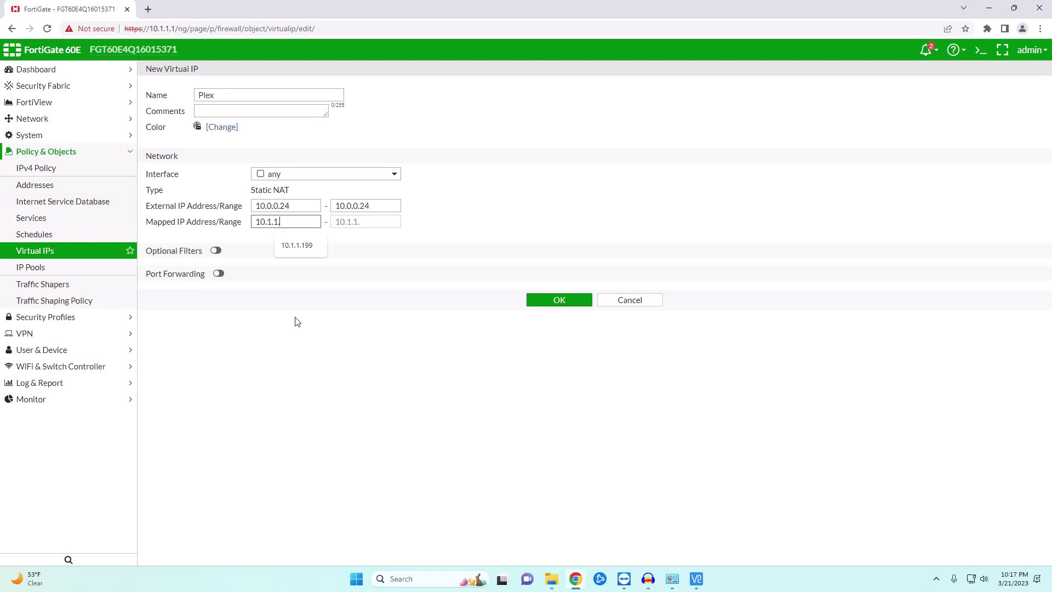
pyautogui.write('.199')
# - Enable port forwarding from TCP port 32400 to 32400 and save the virtual IP
pyautogui.click(218, 273)
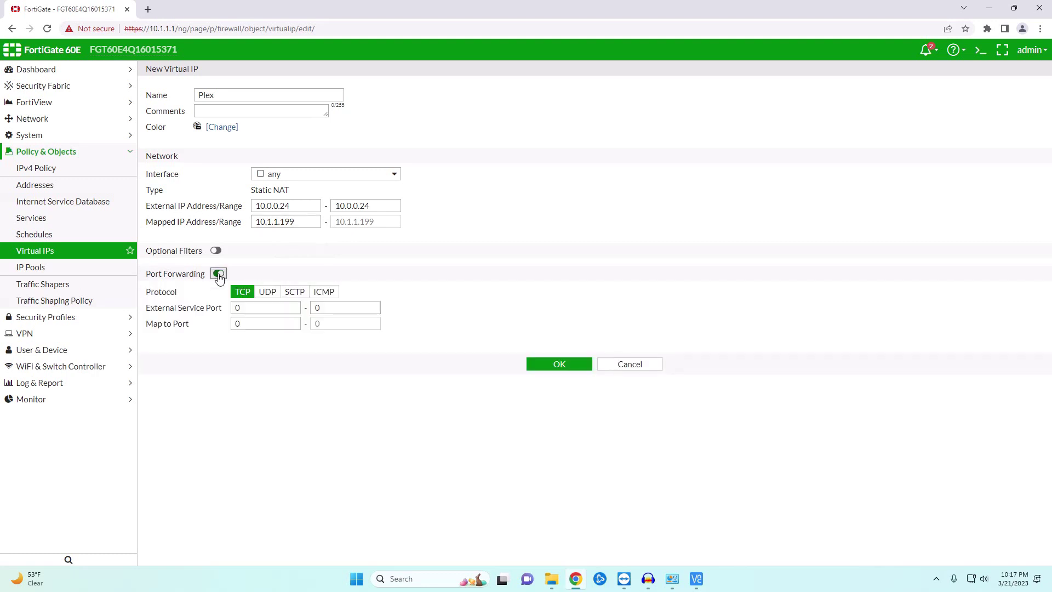
pyautogui.click(265, 305)
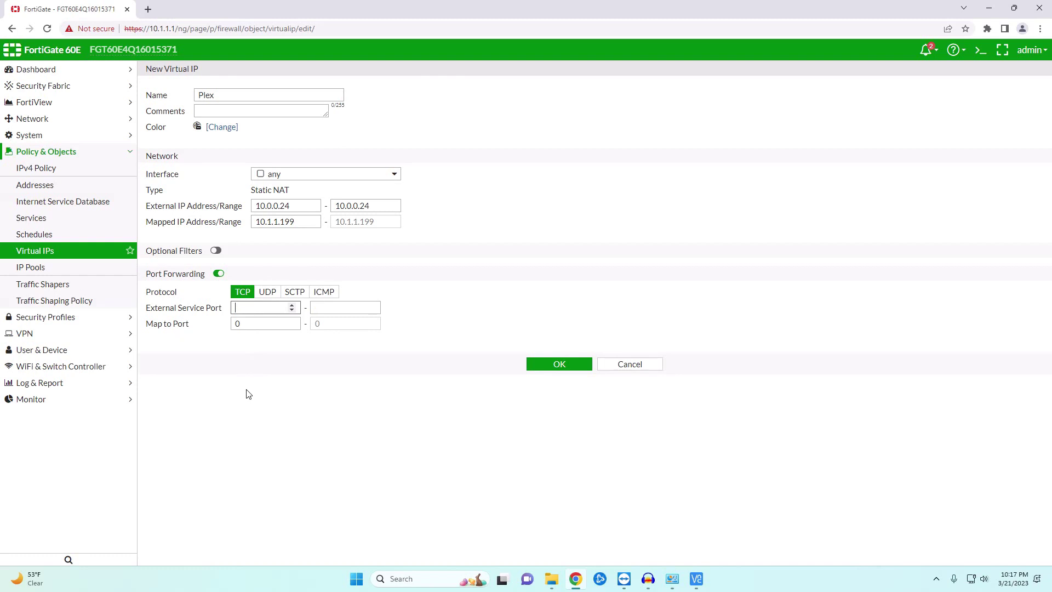
pyautogui.write('32400')
pyautogui.press('Tab')
pyautogui.press('Tab')
pyautogui.write('32')
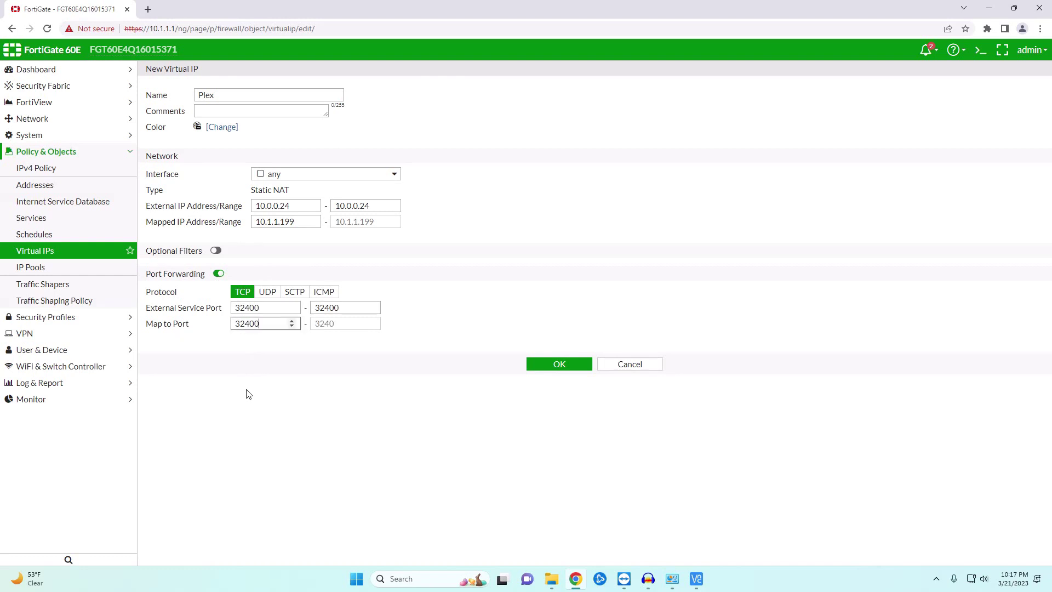
pyautogui.click(534, 363)
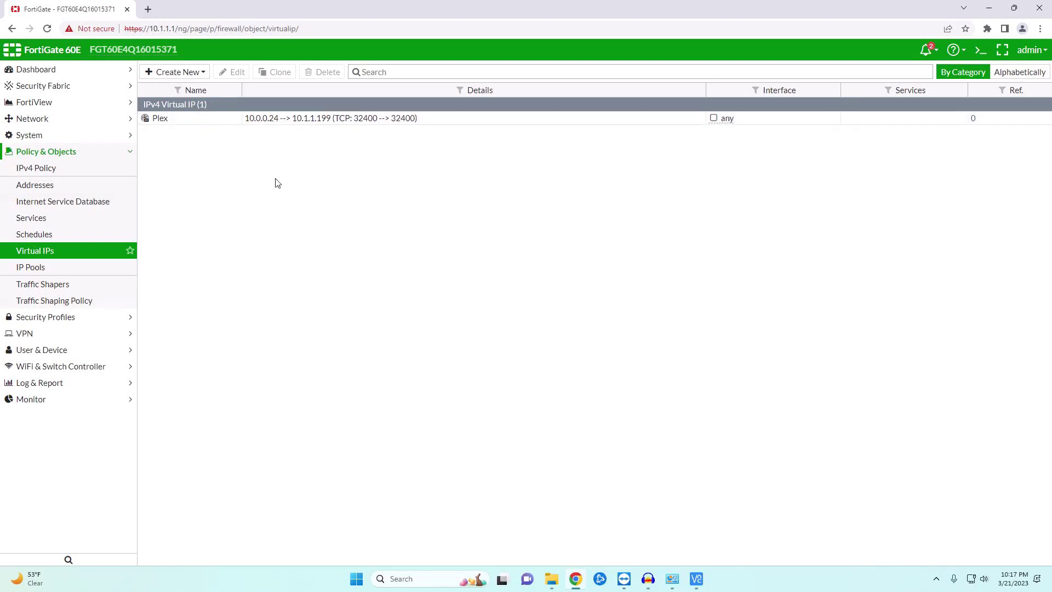
# - Open the IPv4 Policy list and expand the Main Switch (internal) – wan1 group
pyautogui.click(47, 170)
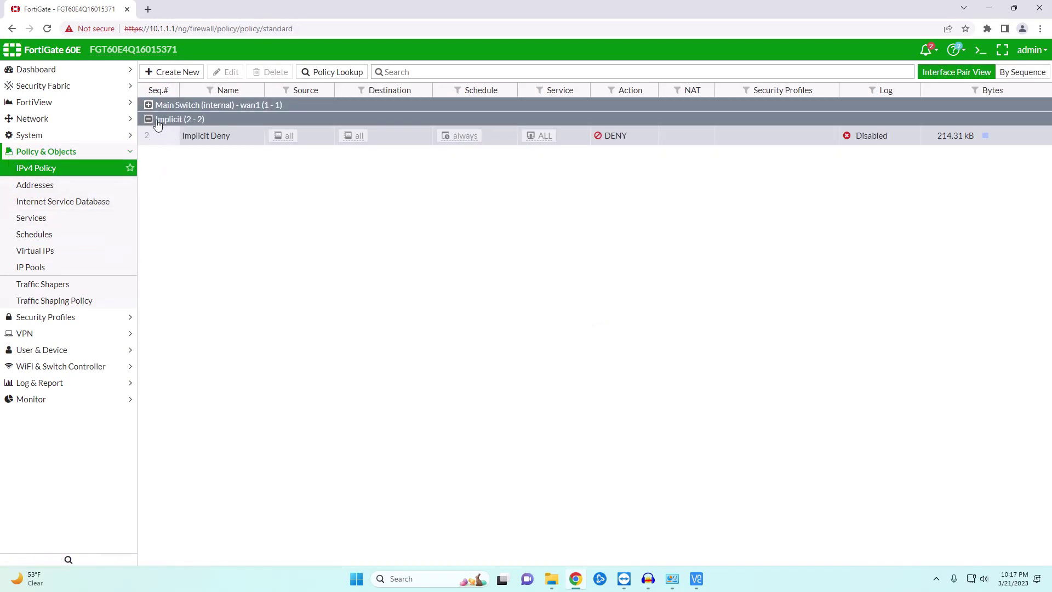
pyautogui.click(148, 105)
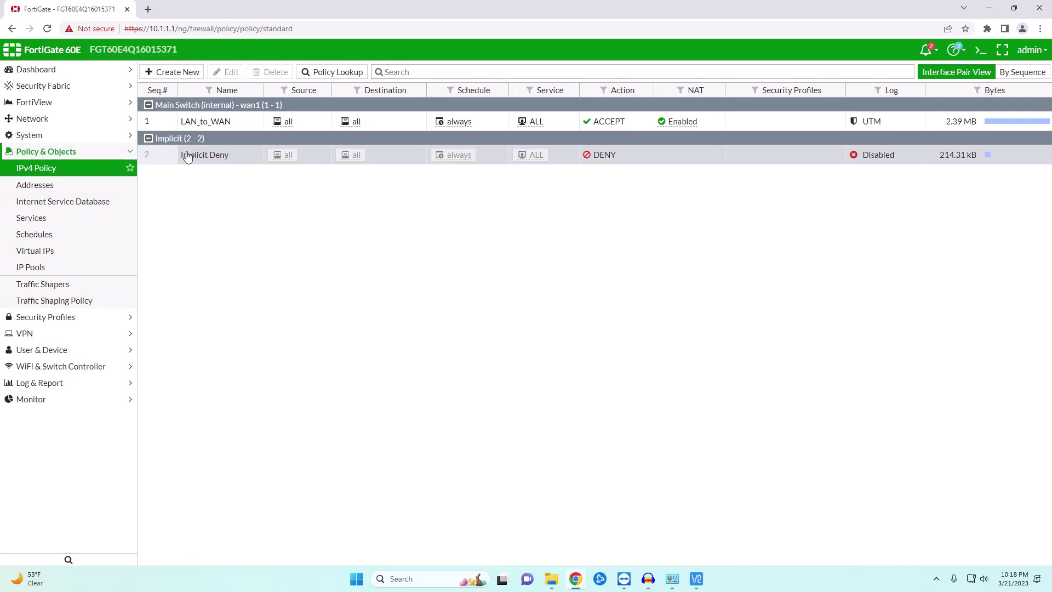
# - Start a new WAN_to_Plex policy with incoming wan1 and outgoing Main Switch (internal)
pyautogui.click(170, 77)
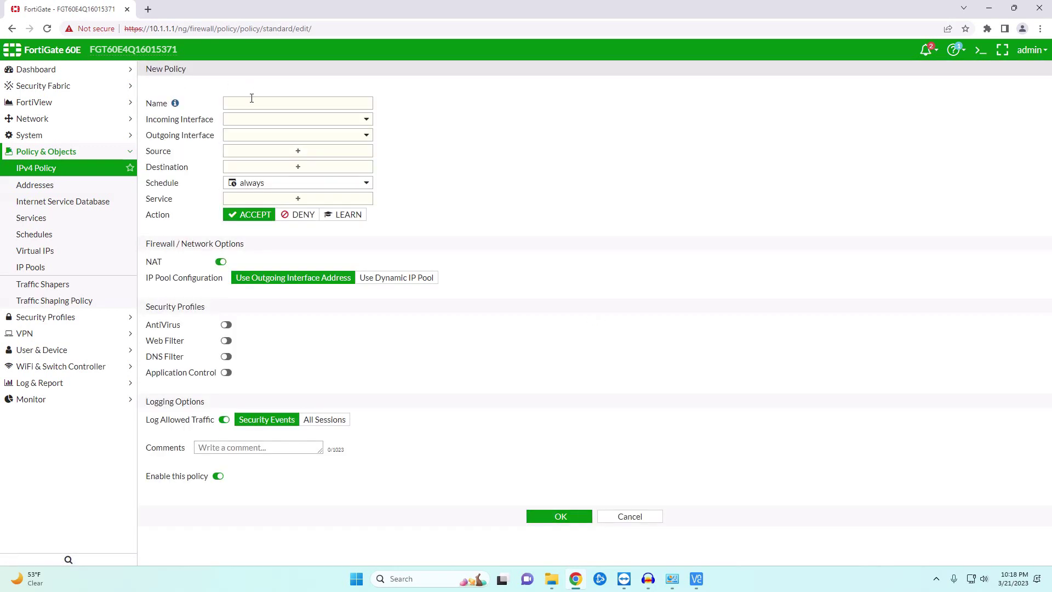
pyautogui.click(244, 103)
pyautogui.click(302, 120)
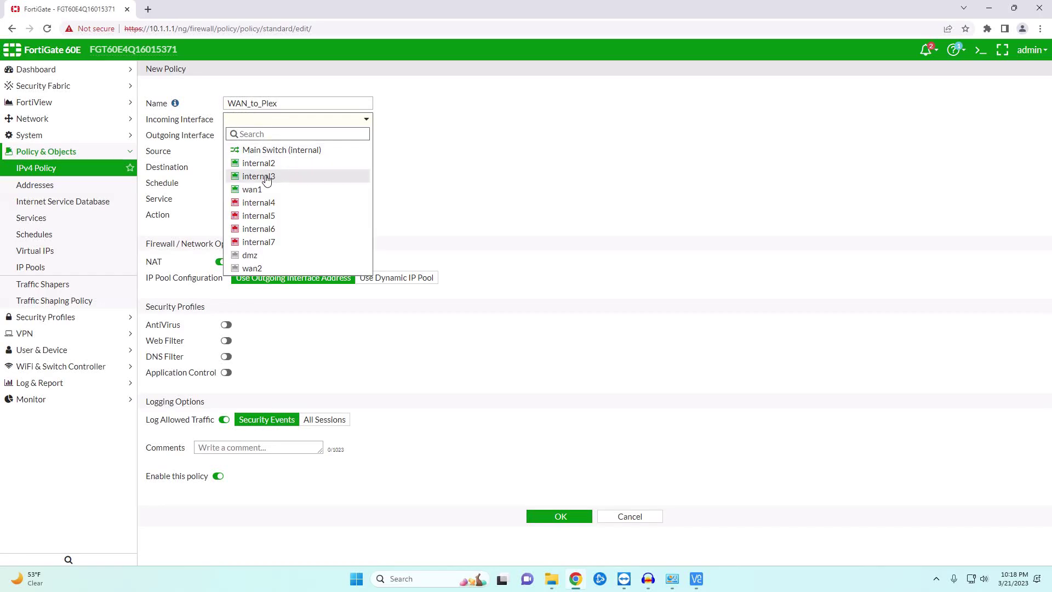
pyautogui.click(255, 191)
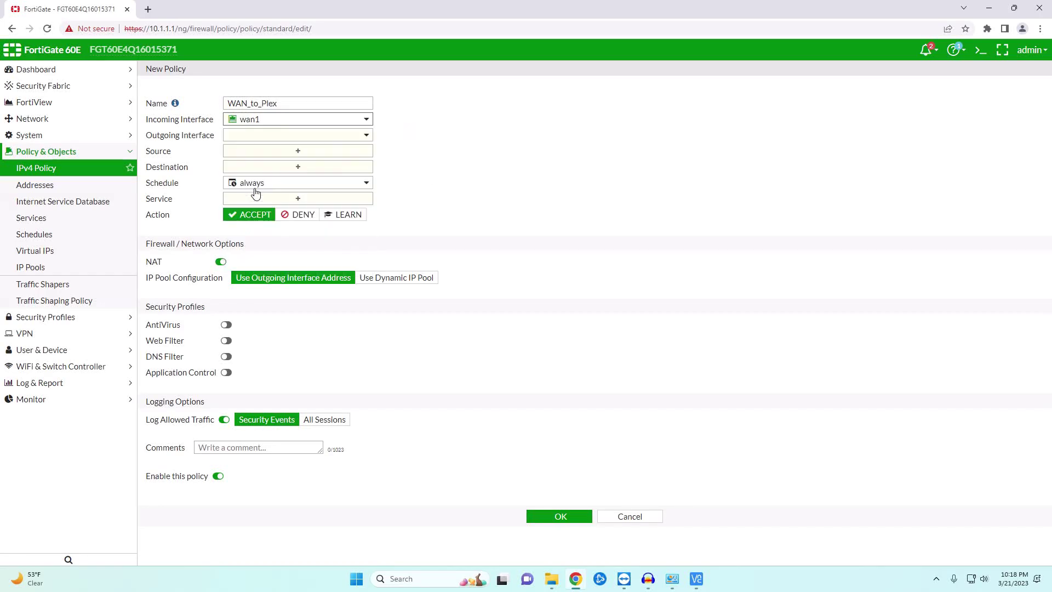
pyautogui.click(291, 140)
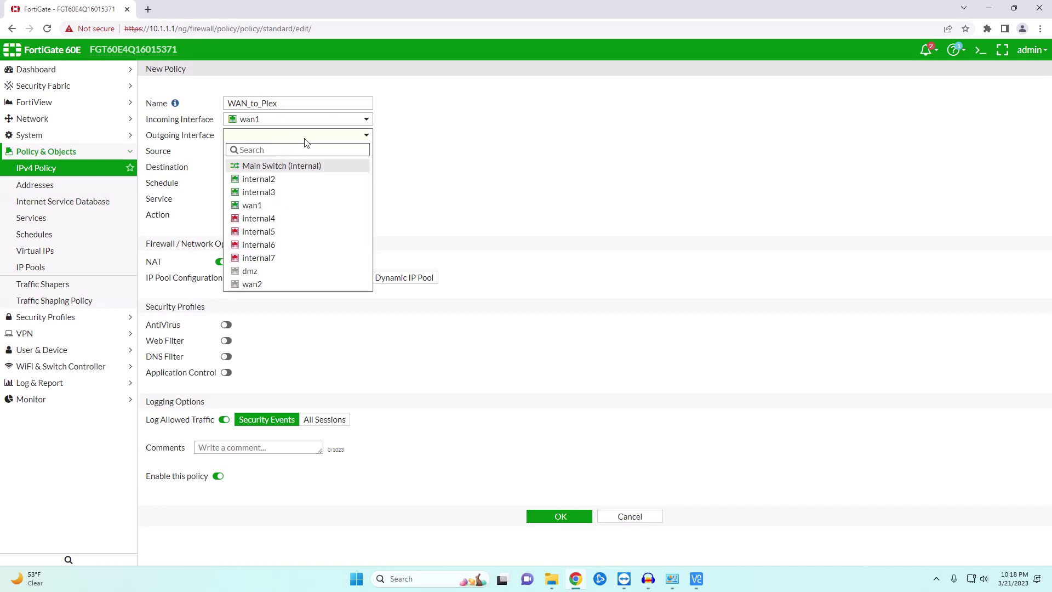
pyautogui.moveTo(312, 169)
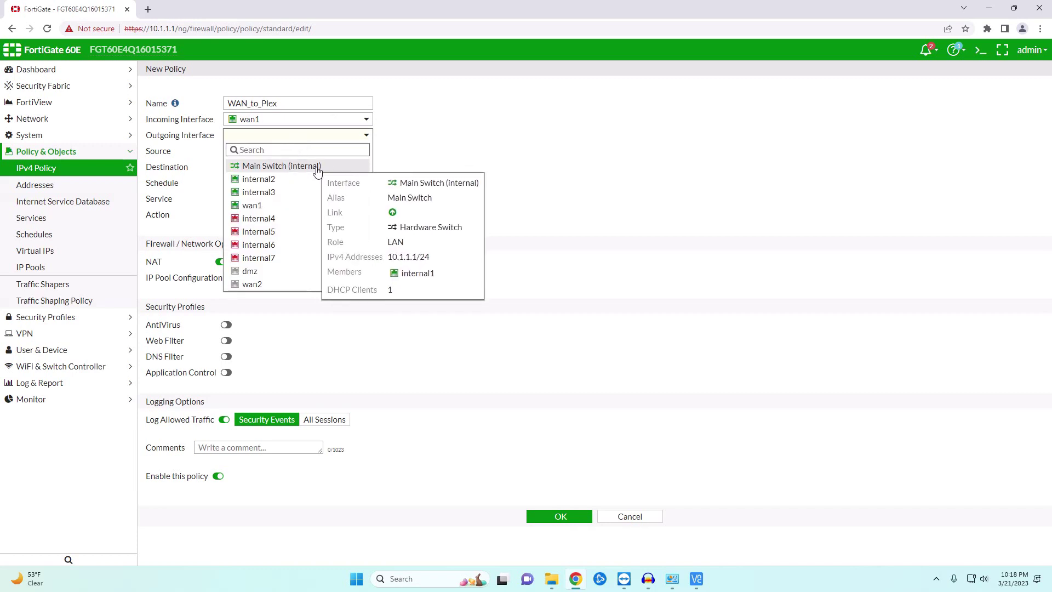
pyautogui.click(318, 170)
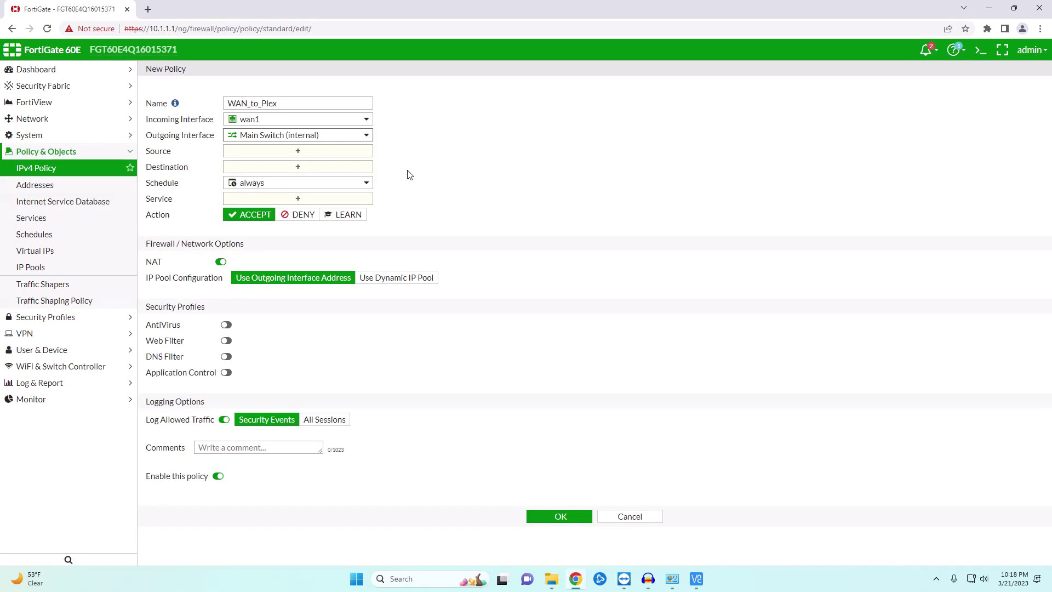
pyautogui.click(297, 151)
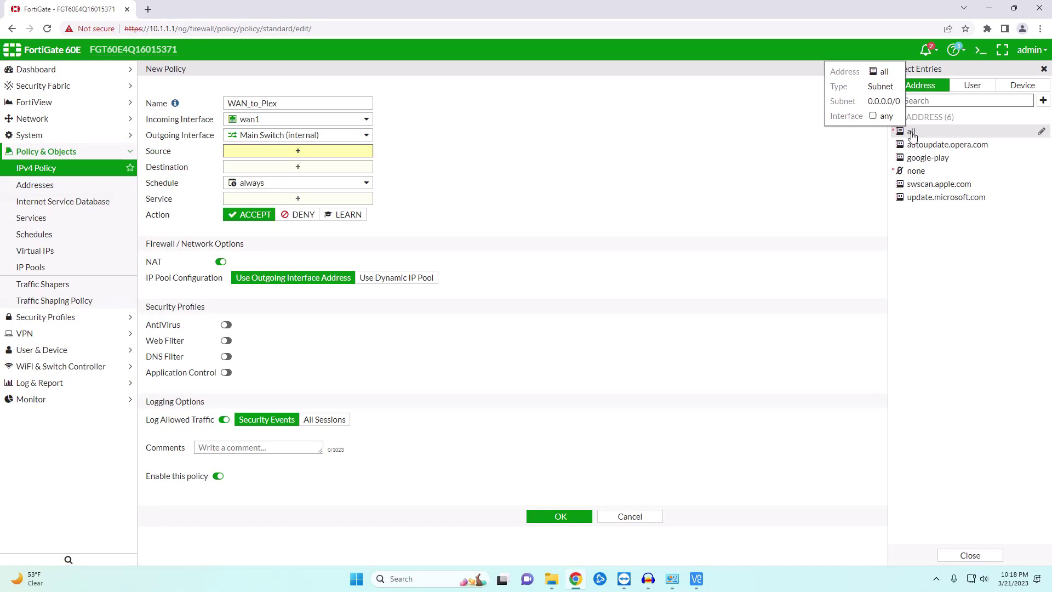
# - Set source all, destination Plex and service ALL, and switch NAT off
pyautogui.click(911, 132)
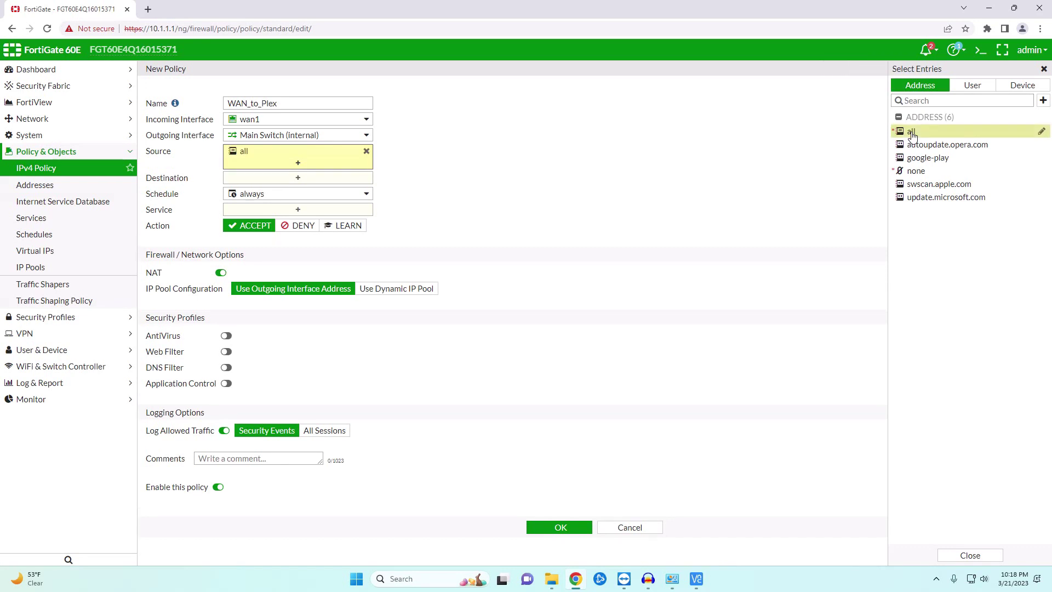
pyautogui.click(296, 179)
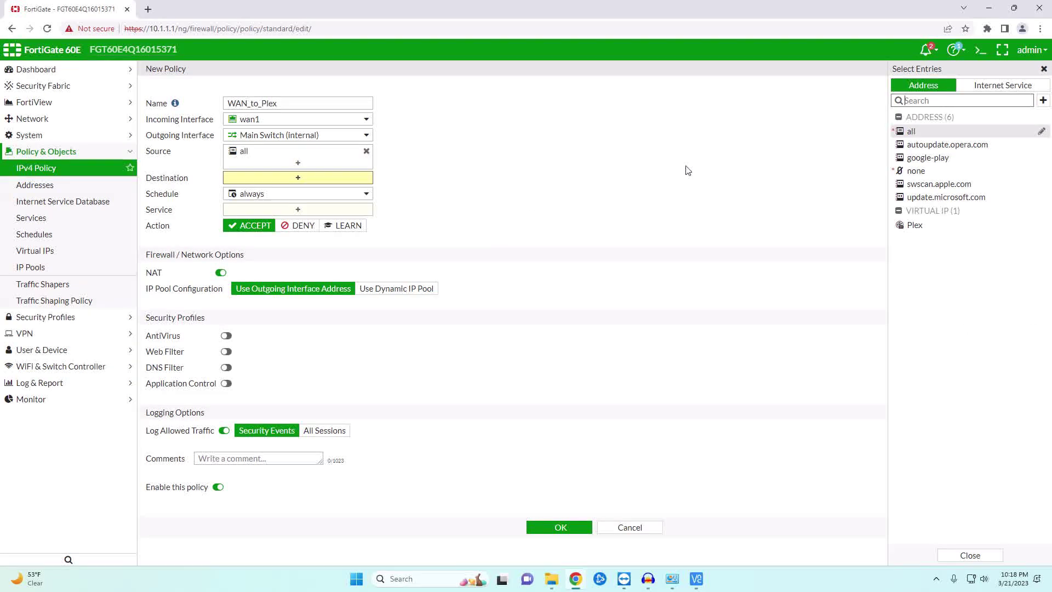
pyautogui.moveTo(910, 135)
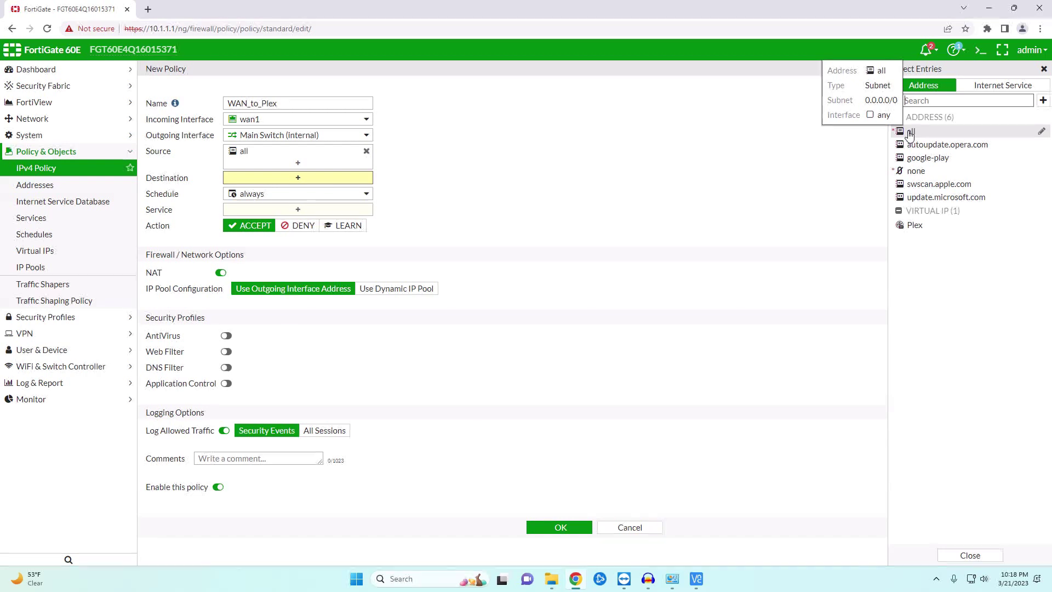
pyautogui.moveTo(917, 230)
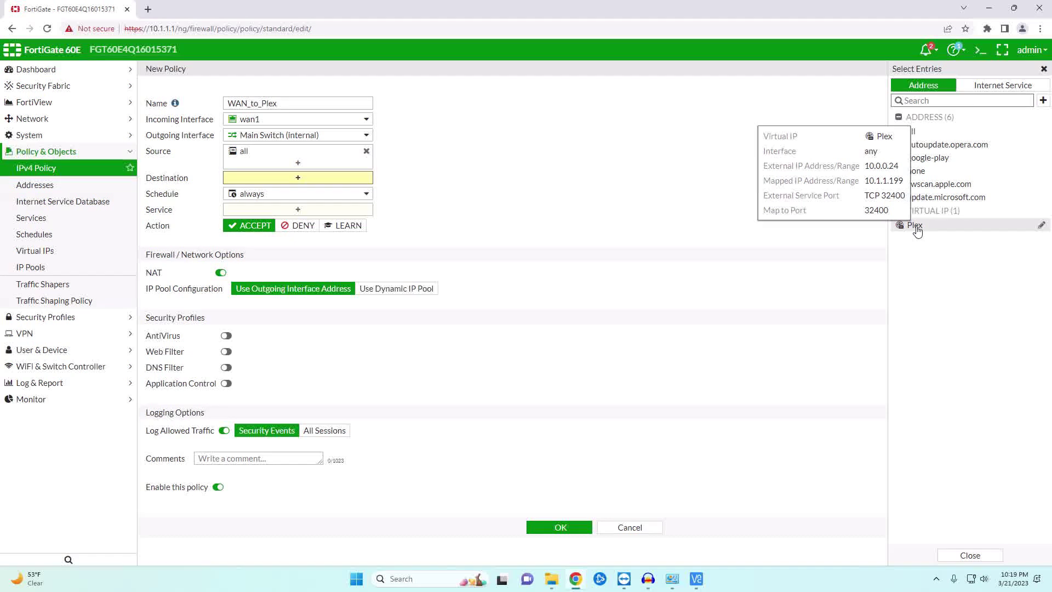
pyautogui.click(917, 230)
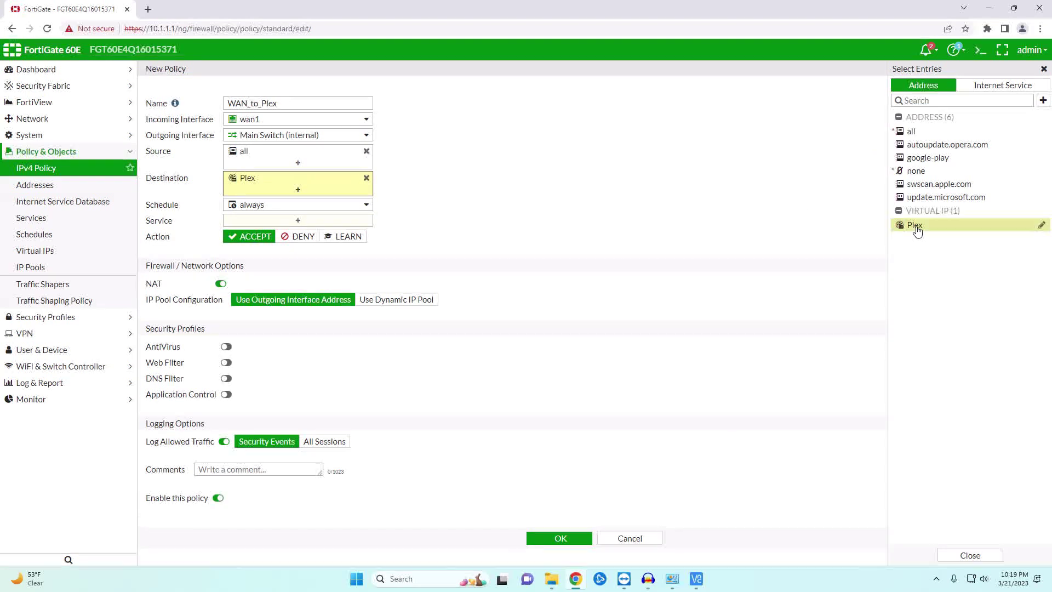
pyautogui.click(291, 220)
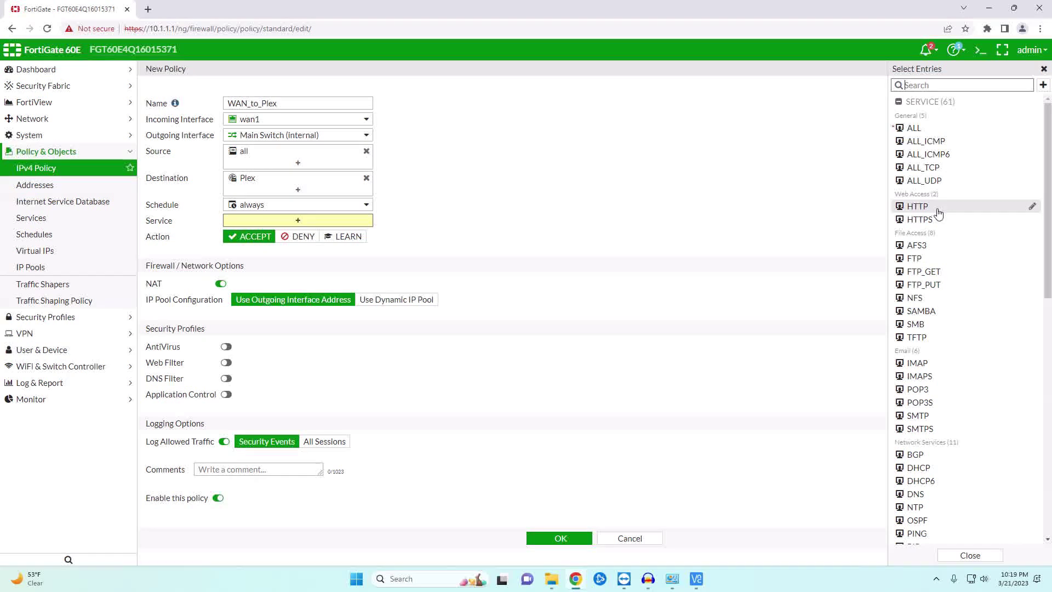
pyautogui.moveTo(939, 212)
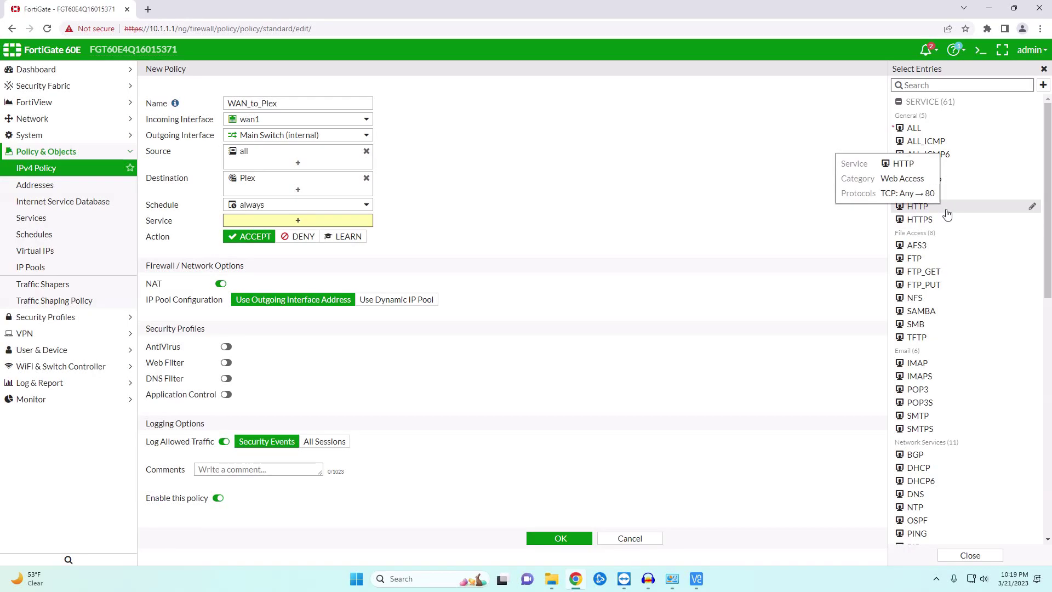
pyautogui.click(914, 129)
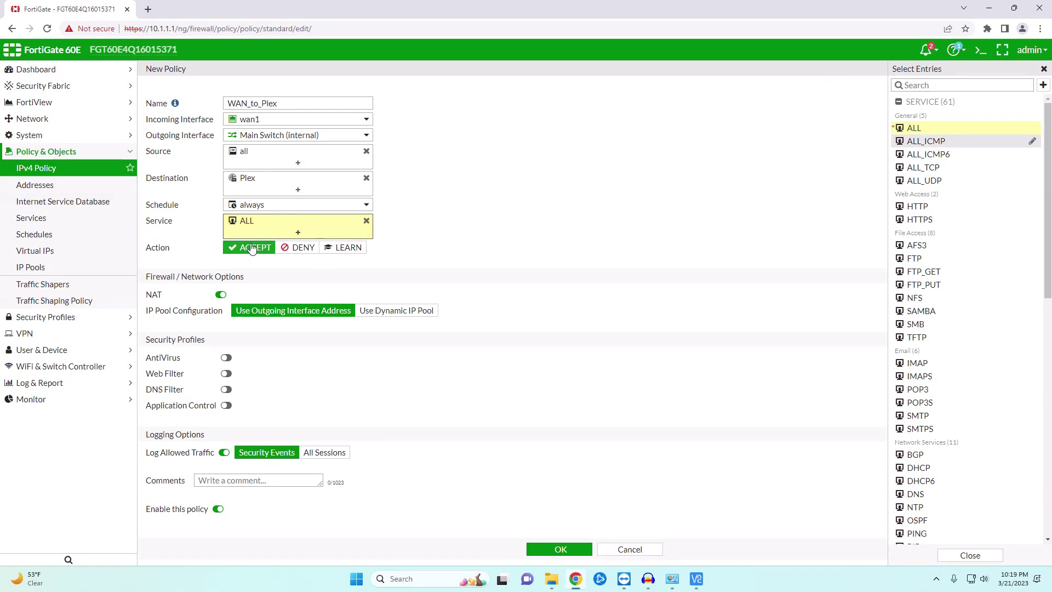
pyautogui.click(222, 294)
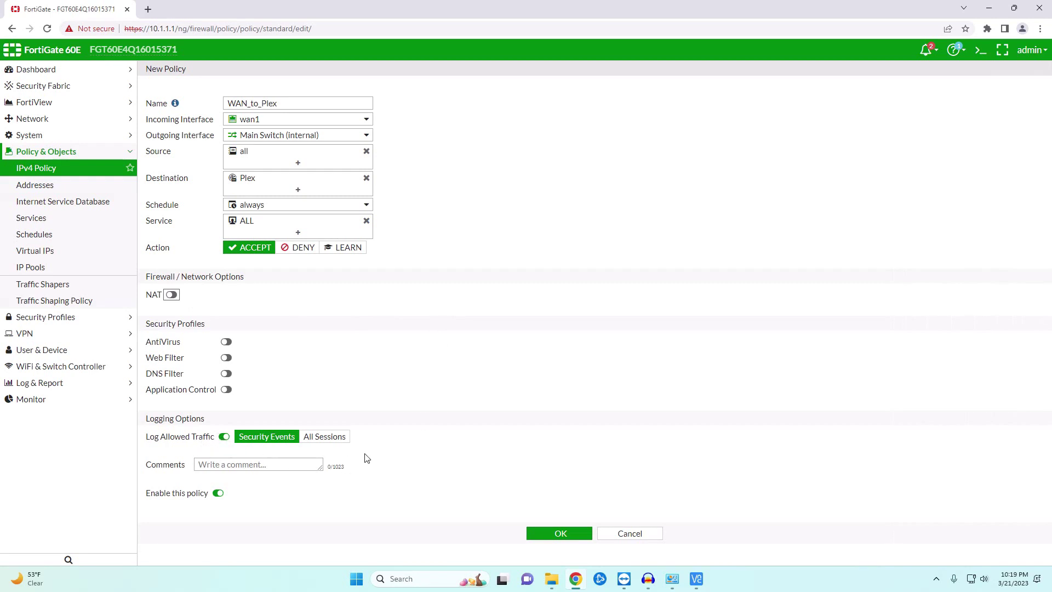
# - Save the WAN_to_Plex policy and expand the wan1 to Main Switch (internal) group to view it
pyautogui.click(551, 534)
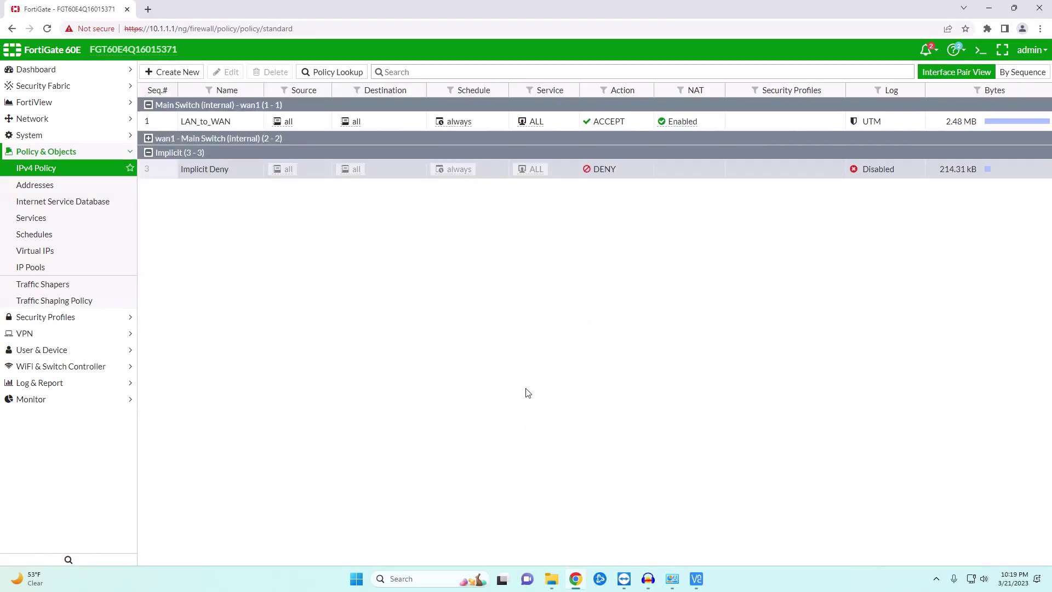
pyautogui.click(148, 138)
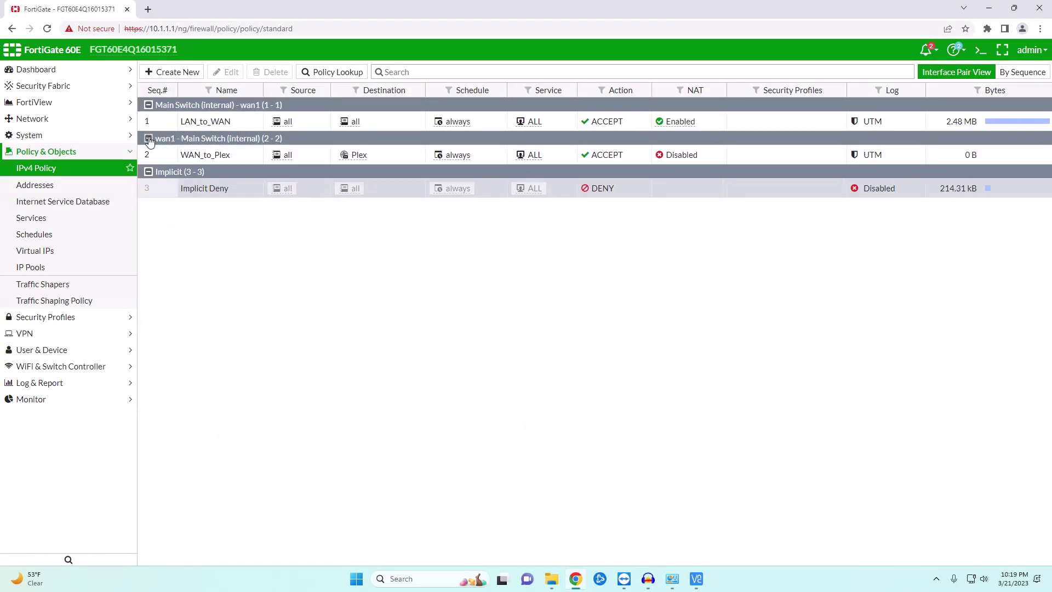